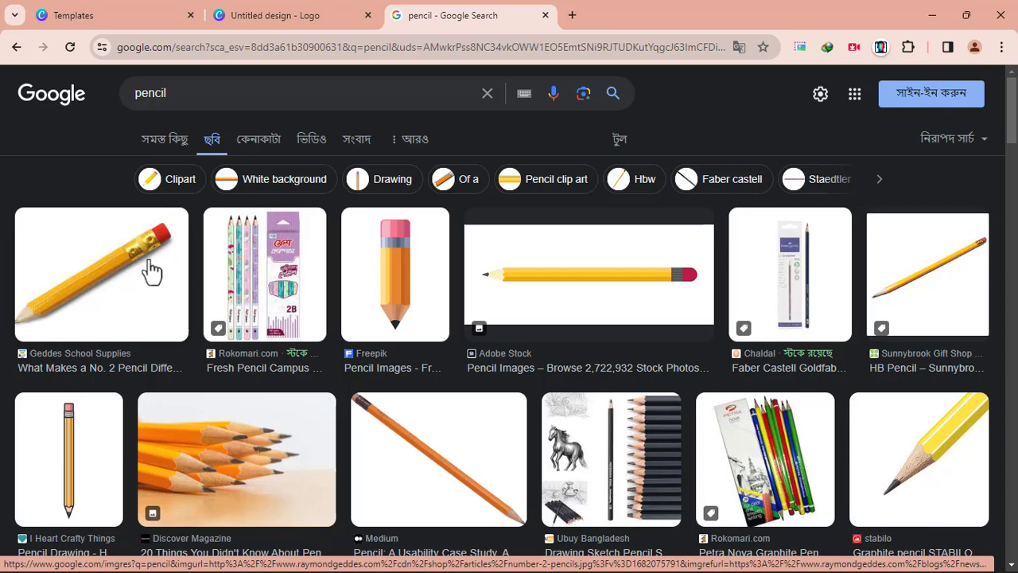
- Save the yellow pencil with the red eraser from the image results to Downloads as number-2-pencils
left_click(151, 271)
right_click(771, 346)
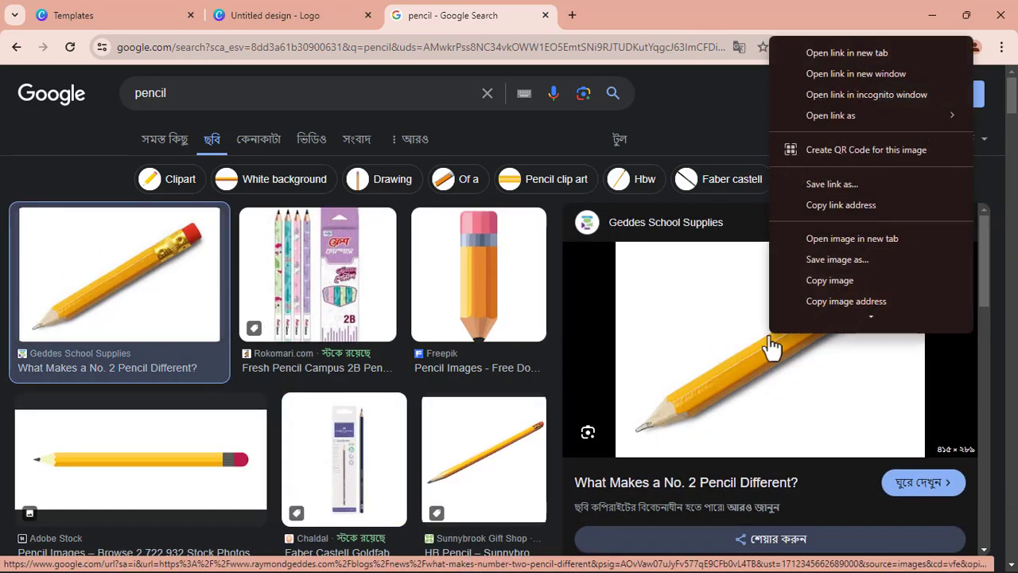
left_click(835, 221)
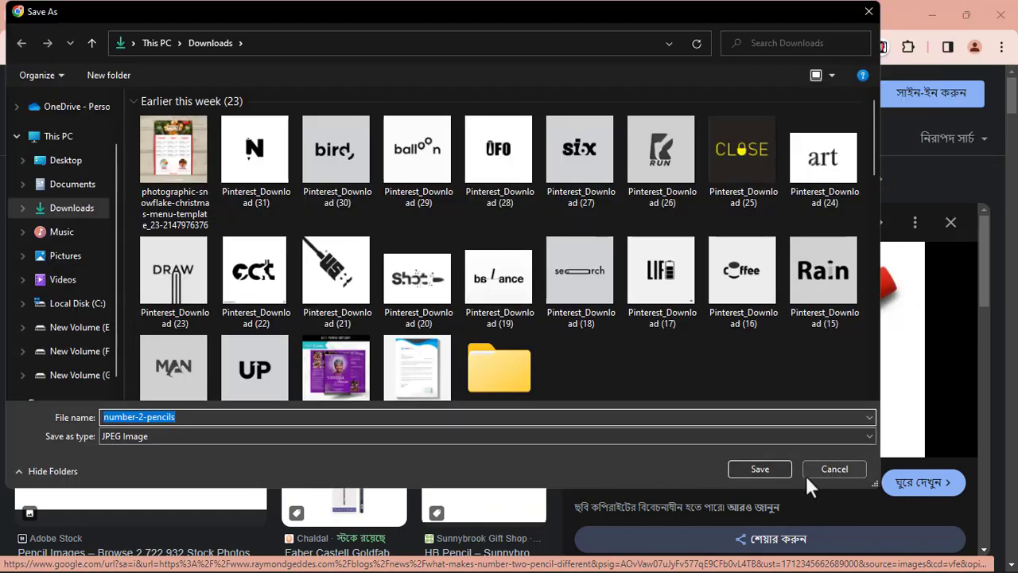
left_click(768, 469)
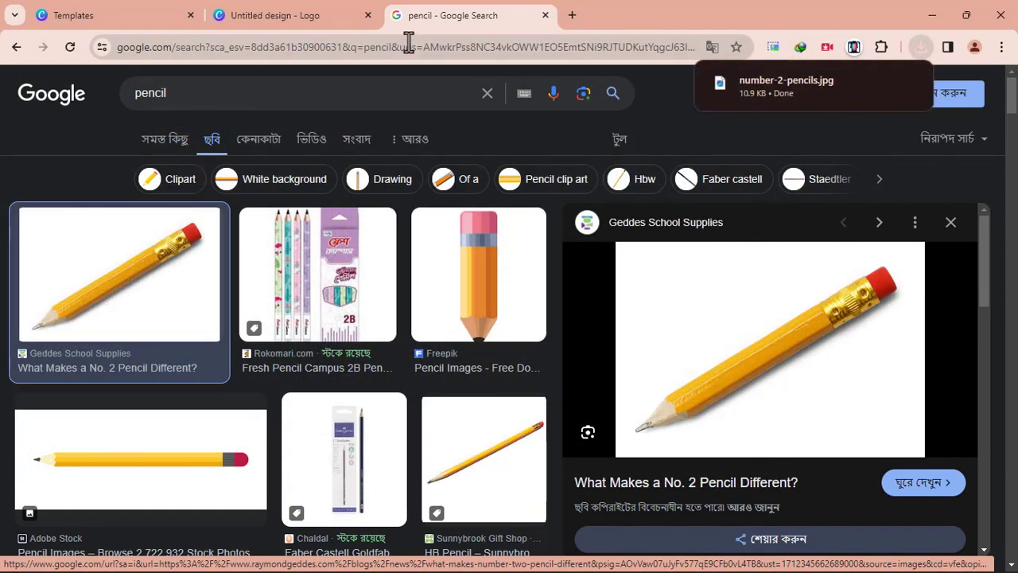
- Switch to the blank Canva logo design, insert the downloaded pencil image, and shrink it into the page's upper-left area
left_click(266, 24)
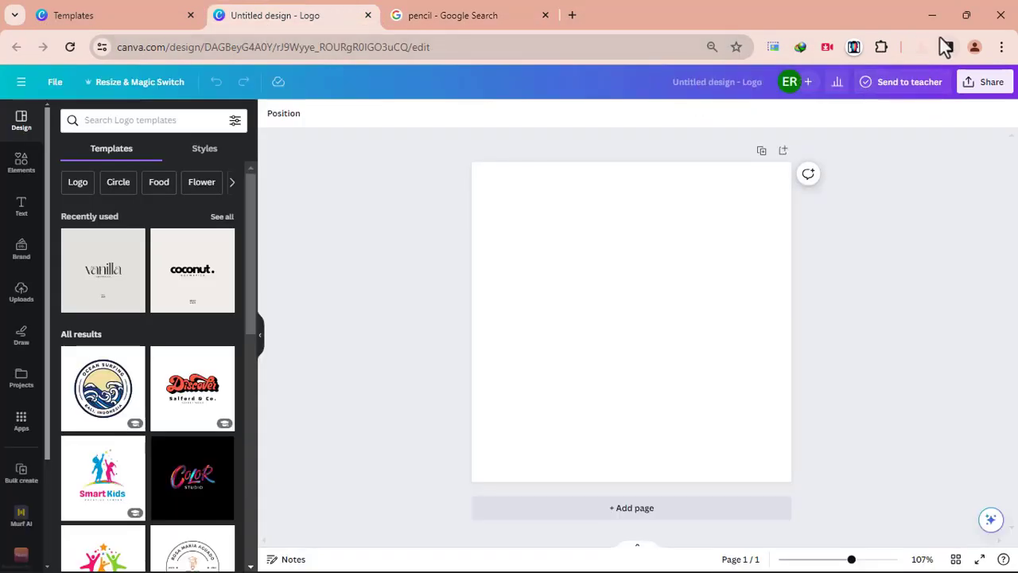
left_click(922, 48)
left_click_drag(760, 106, 559, 292)
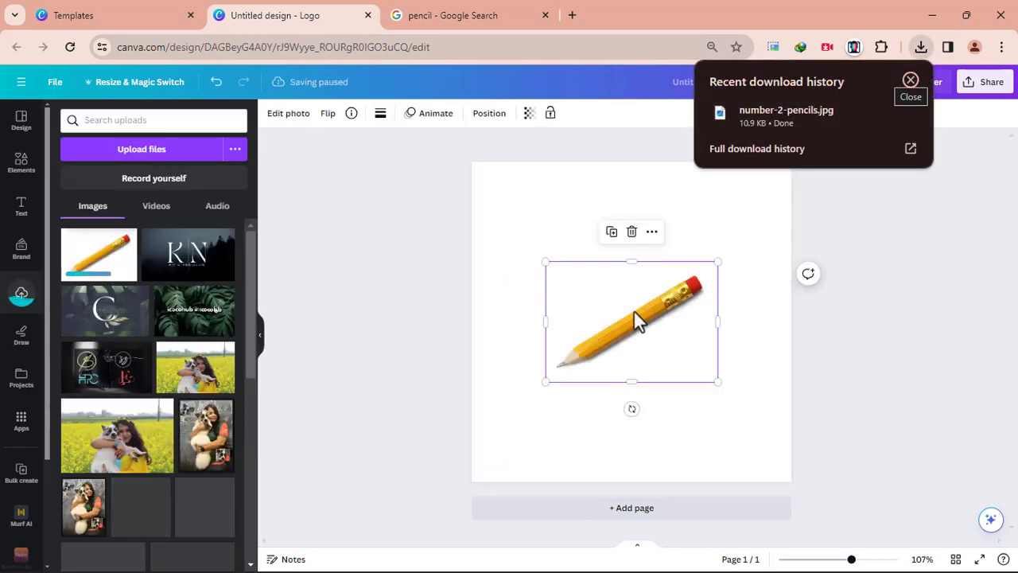
left_click_drag(717, 382, 575, 222)
left_click(648, 273)
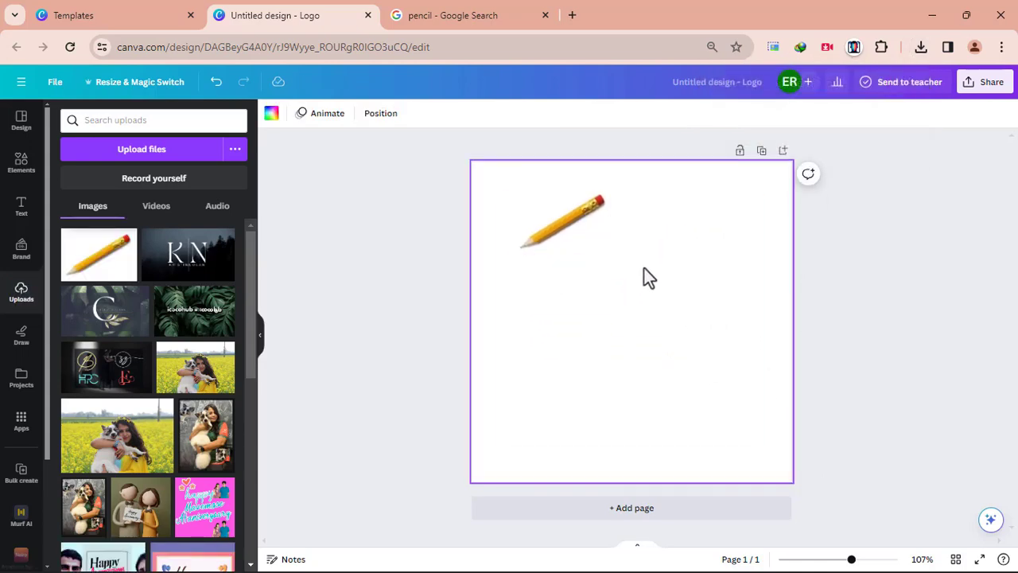
- Add a heading reading "+ IN", enlarge it and place it to the right of the pencil
left_click(22, 208)
left_click(102, 248)
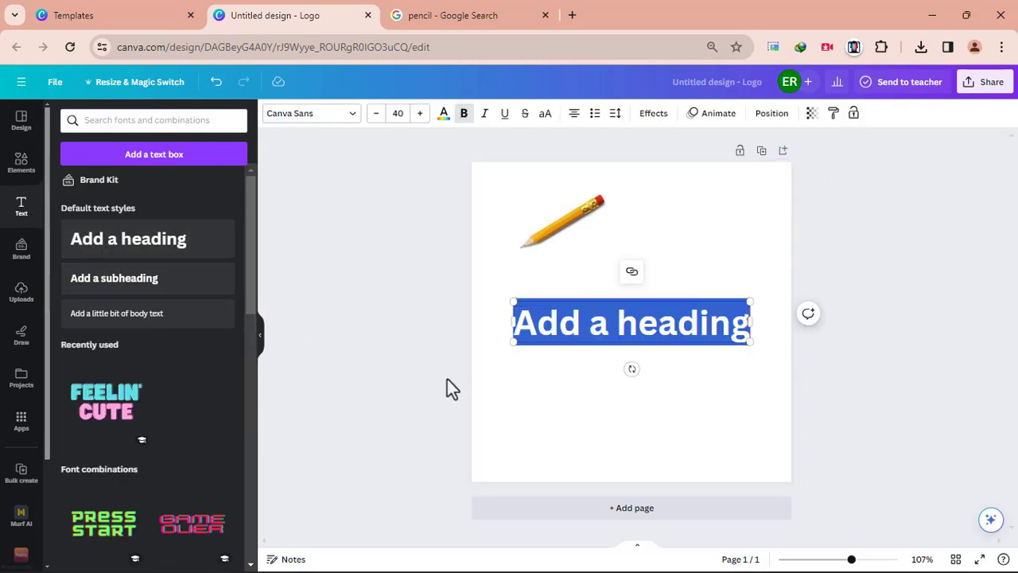
key("BackSpace")
type("+ IN")
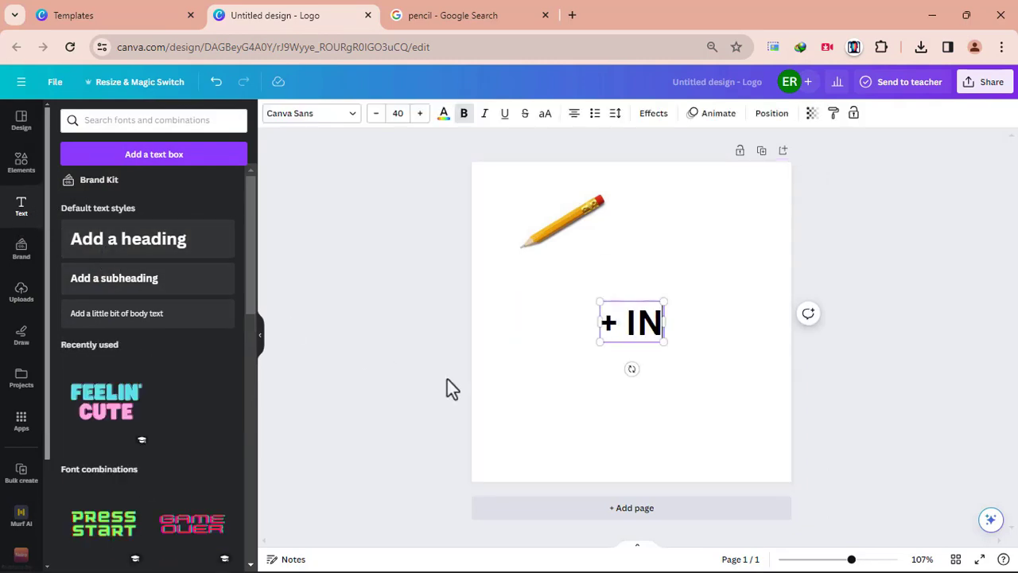
mouse_move(664, 342)
left_mouse_down()
mouse_move(681, 359)
mouse_move(710, 236)
mouse_move(724, 231)
left_mouse_up()
left_click(695, 393)
left_click(683, 344)
left_click(667, 309)
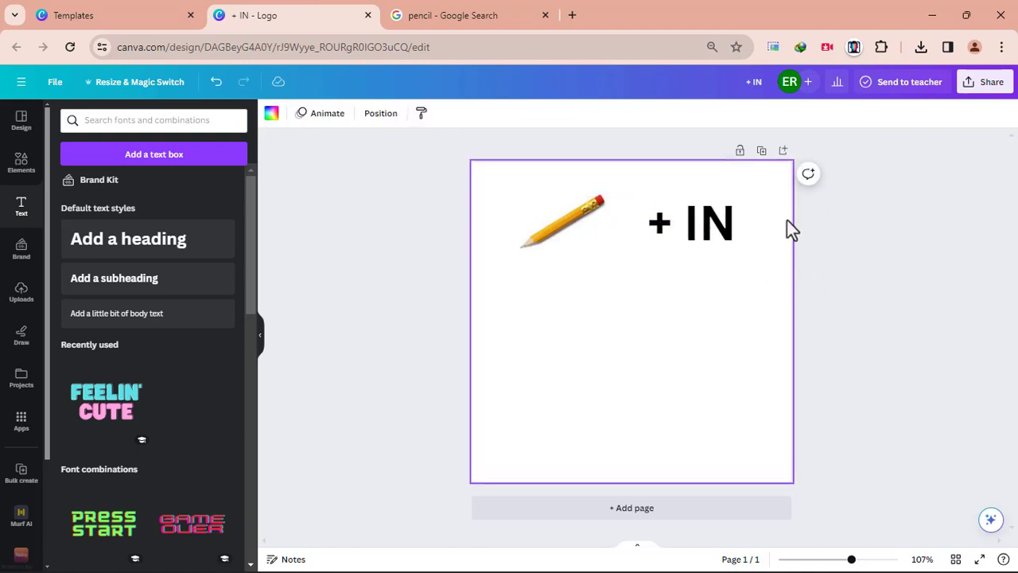
- Add a blank second page, and move the pencil and "+ IN" text close together at the middle of page 1
left_click(649, 509)
scroll(656, 487, "up", 5)
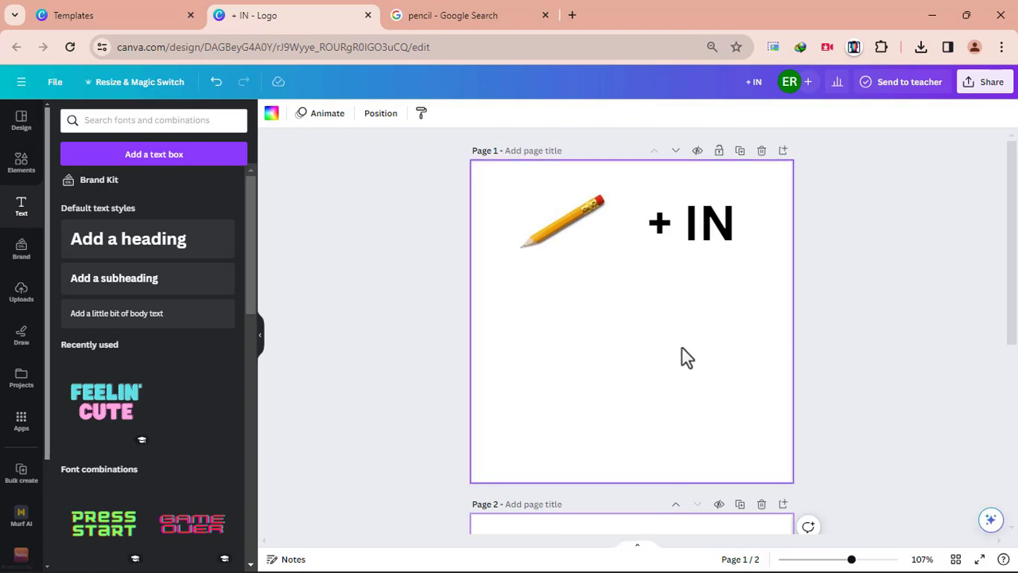
mouse_move(720, 293)
left_mouse_down()
mouse_move(573, 211)
mouse_move(570, 368)
mouse_move(585, 341)
left_mouse_up()
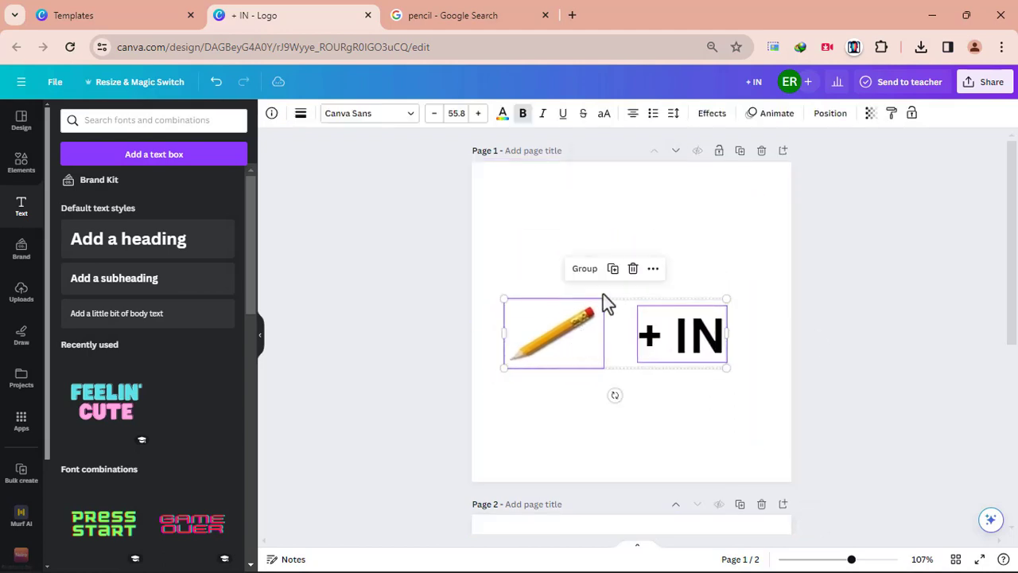
left_click(579, 249)
left_click_drag(691, 361, 690, 361)
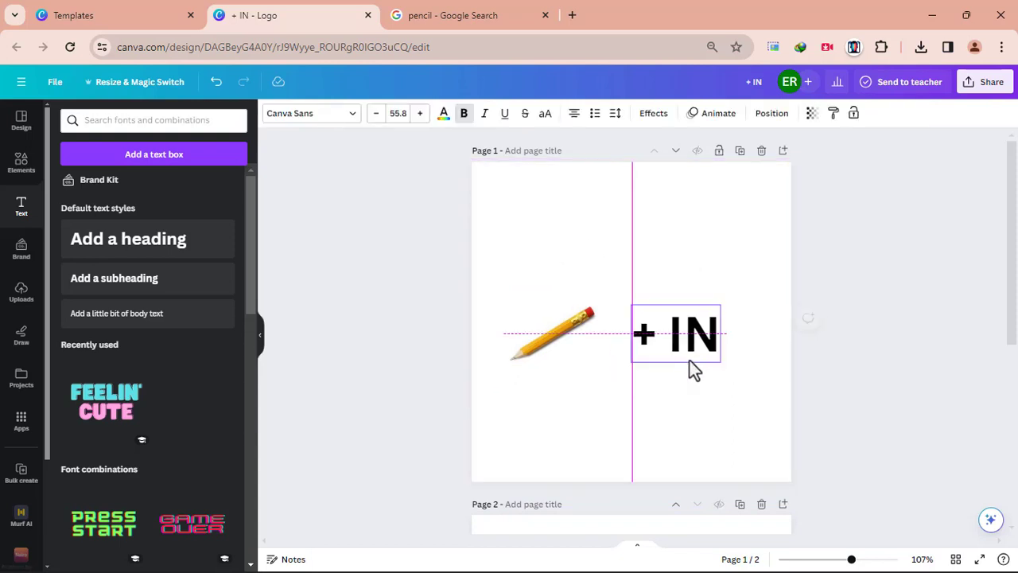
left_click(564, 347)
left_click_drag(565, 347, 572, 345)
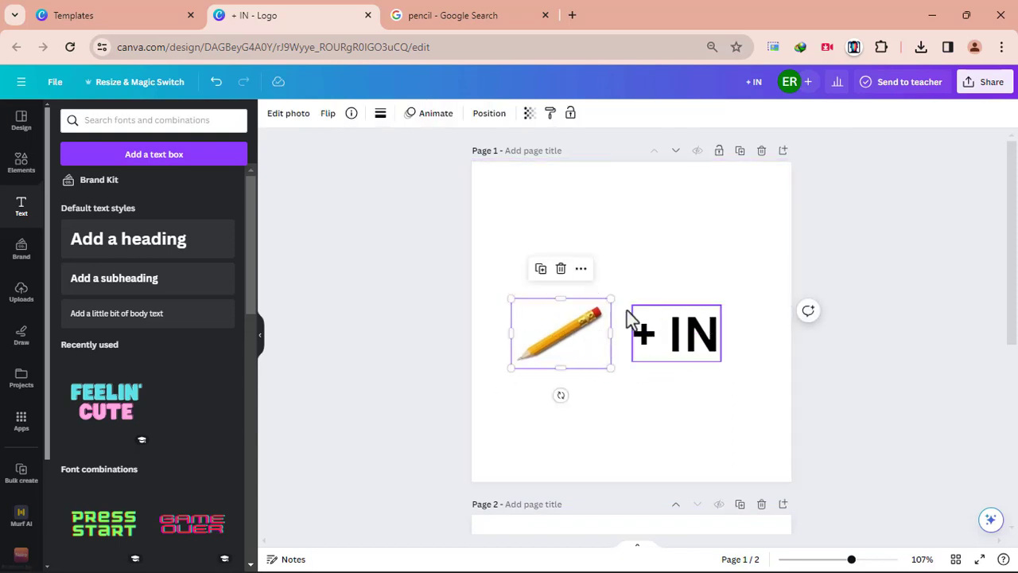
- Add a heading with the letter "N" on page 2 and enlarge it to about font size 188
scroll(656, 389, "down", 1)
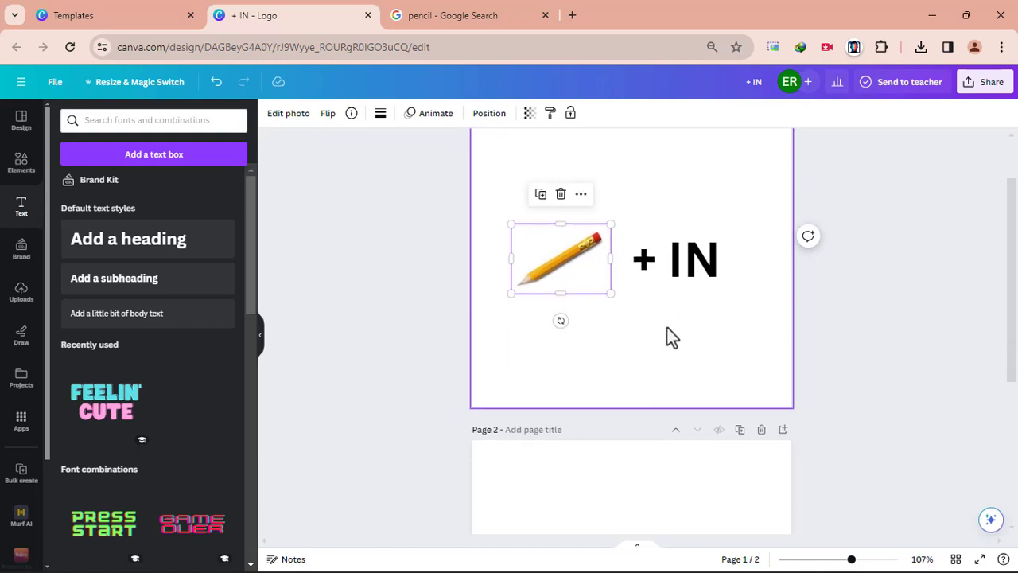
scroll(667, 327, "down", 4)
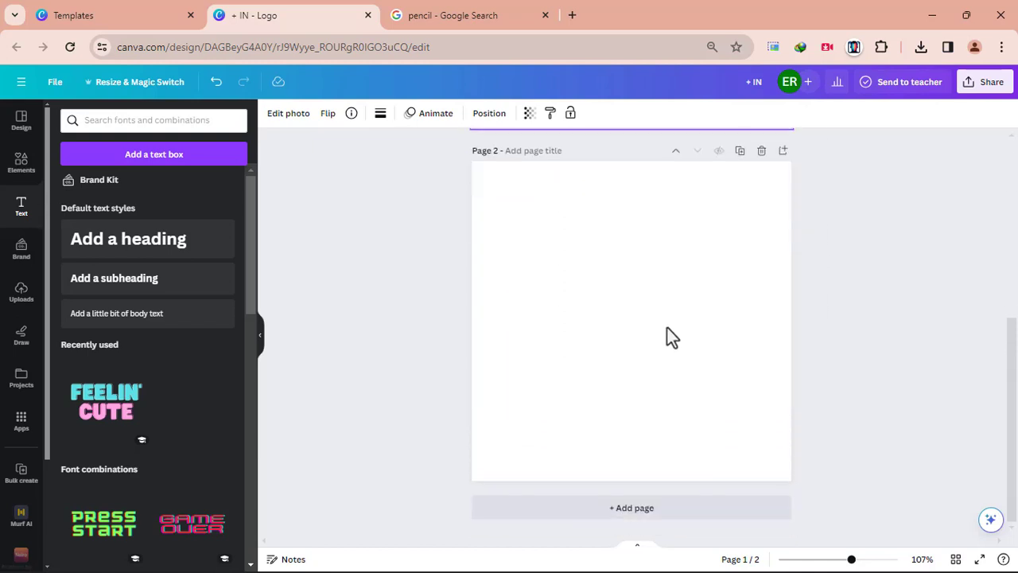
left_click(100, 253)
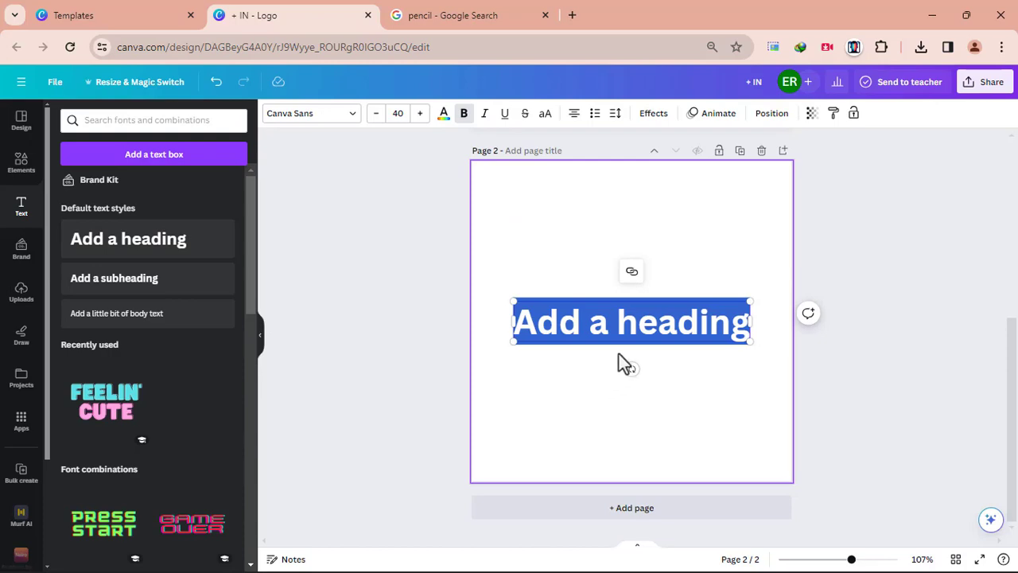
type("N")
left_click_drag(651, 344, 696, 418)
left_click_drag(618, 303, 570, 228)
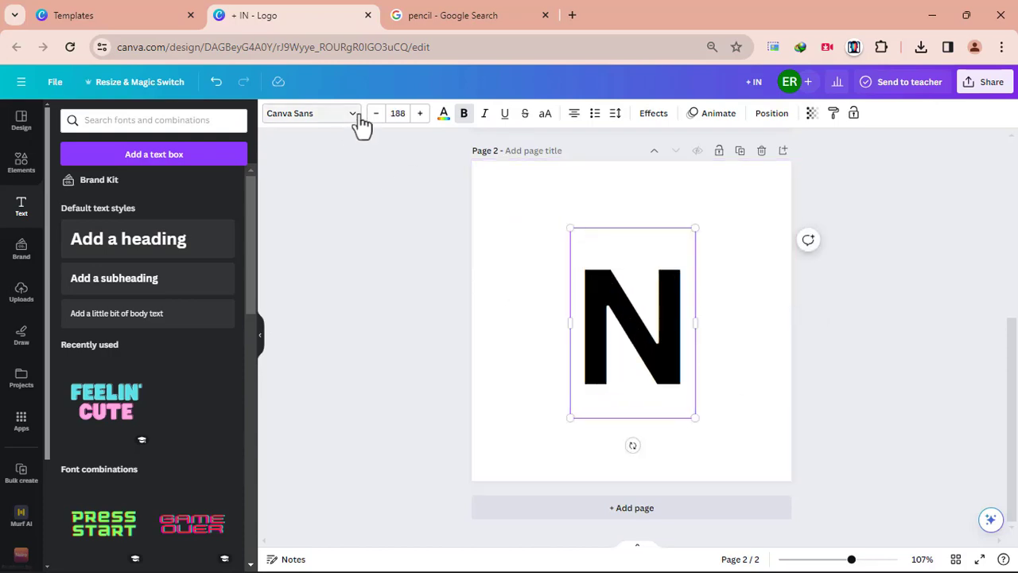
- Try several fonts on the letter N, including Architype Aubette, Lovelo and Acid Bold
left_click(356, 117)
scroll(137, 282, "down", 15)
scroll(137, 298, "down", 5)
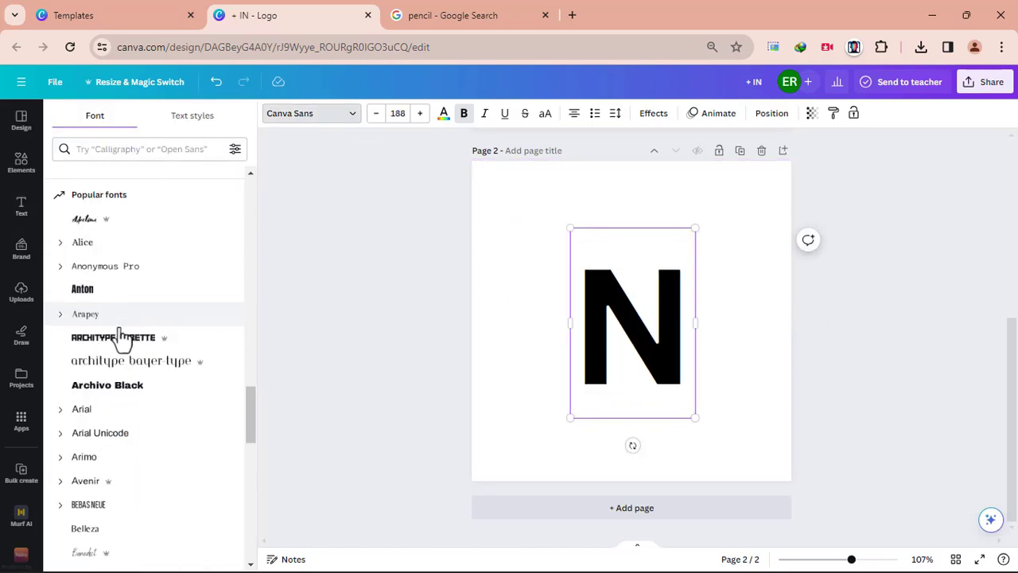
left_click(119, 336)
scroll(118, 341, "down", 10)
scroll(112, 366, "down", 3)
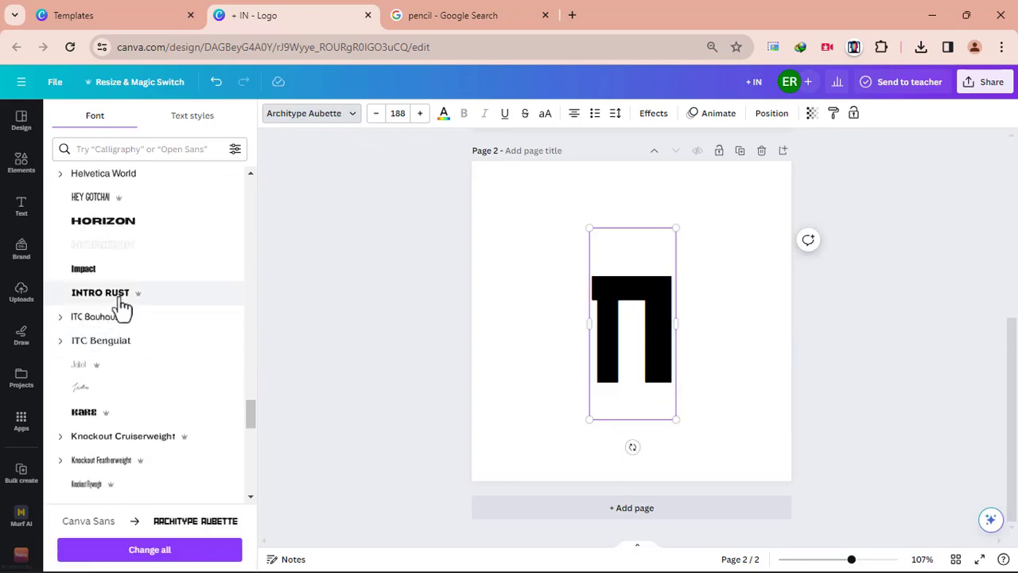
left_click(118, 296)
scroll(119, 302, "down", 3)
scroll(119, 318, "up", 1)
scroll(124, 370, "down", 2)
left_click(112, 306)
scroll(118, 337, "down", 10)
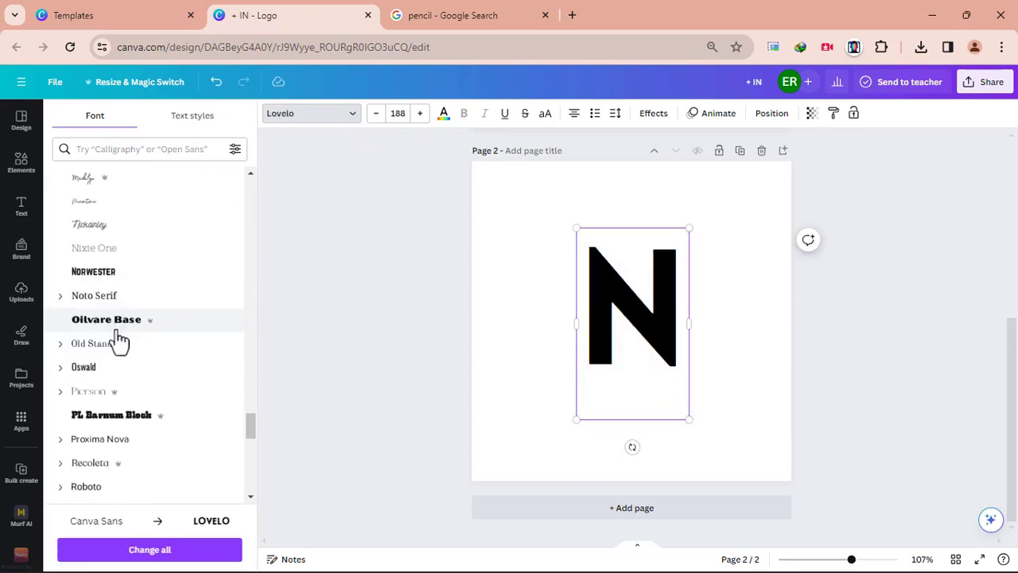
left_click(132, 326)
scroll(134, 337, "down", 12)
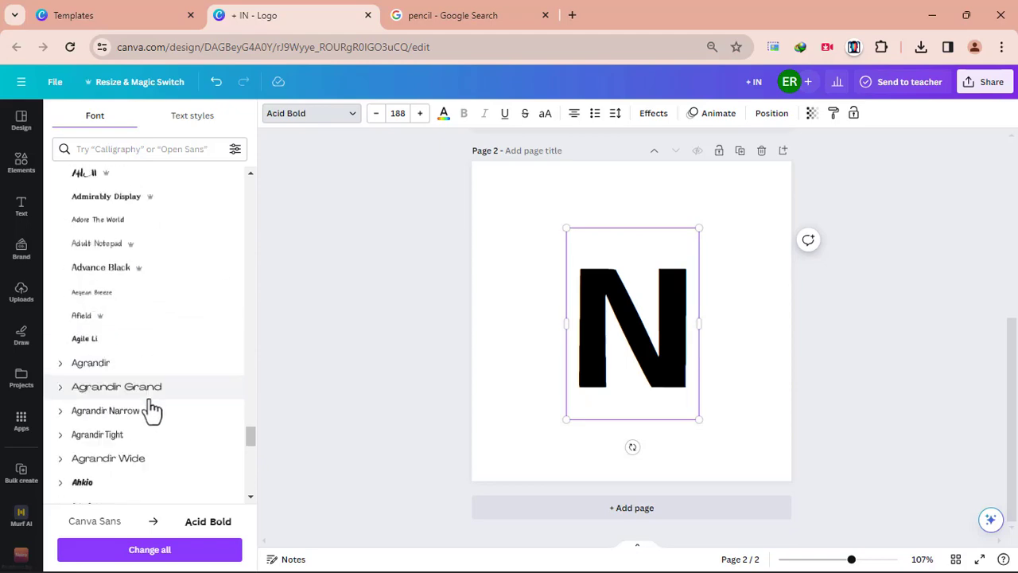
- Set the letter N's font to Archivo Black, enlarge it slightly and center it on page 2
scroll(153, 395, "down", 12)
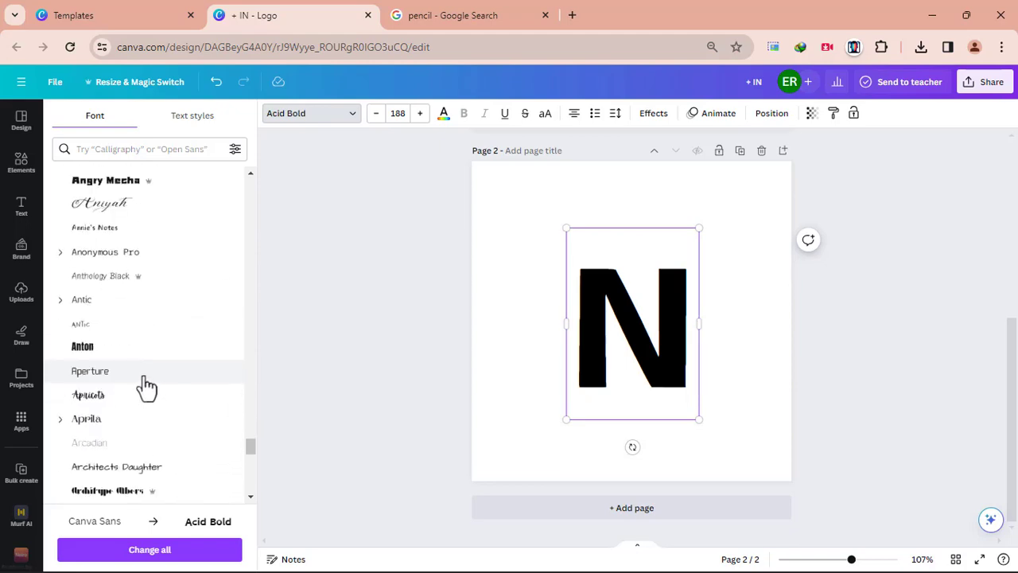
left_click(135, 380)
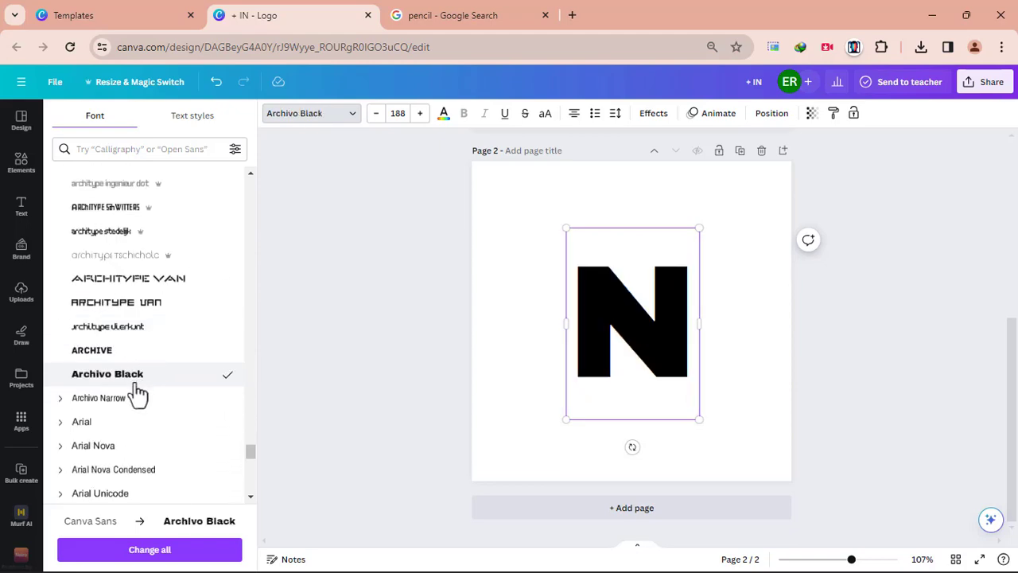
left_click(708, 400)
left_click(647, 363)
left_click_drag(697, 420, 716, 447)
left_click_drag(664, 378, 659, 348)
left_click(761, 318)
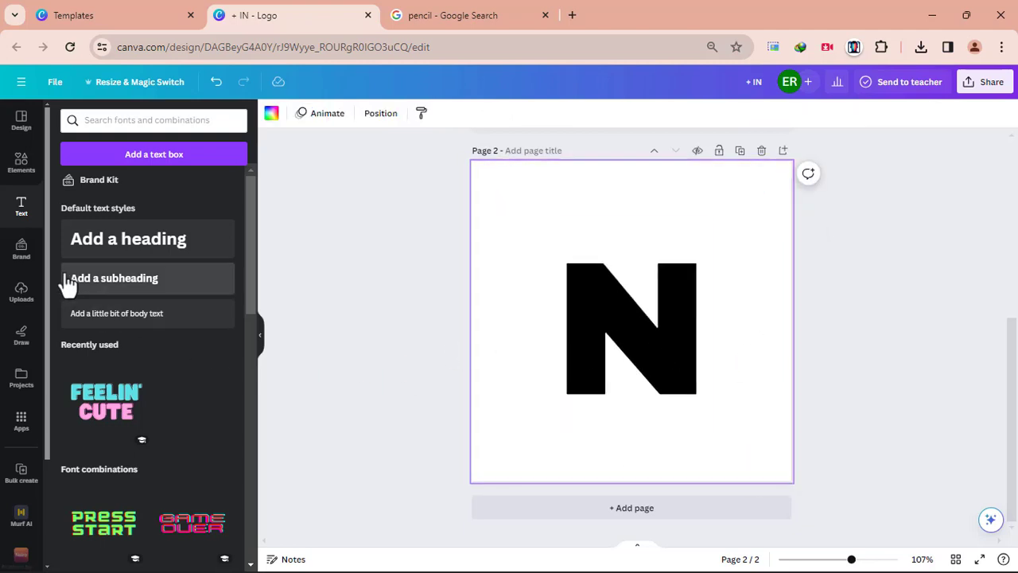
- Add a rounded square overlapping the N's upper-left corner and fill it with solid green
left_click(20, 167)
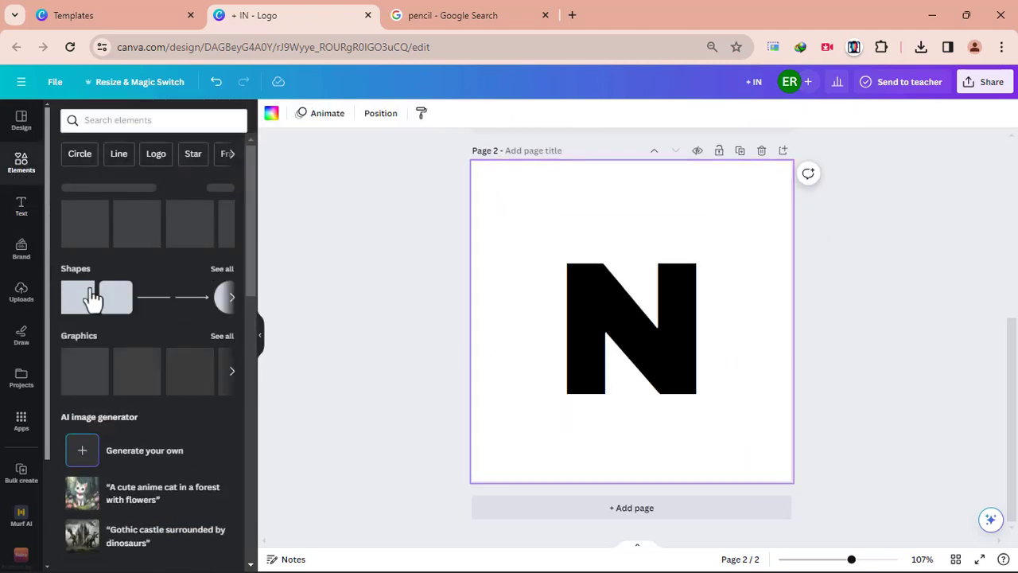
left_click(113, 296)
left_click_drag(589, 331, 517, 281)
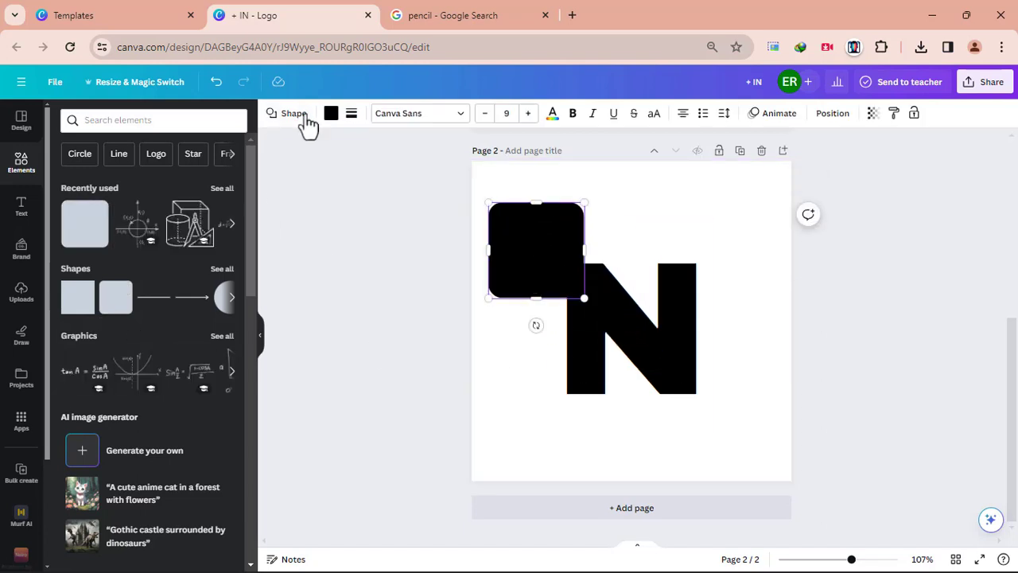
left_click(330, 113)
left_click(64, 508)
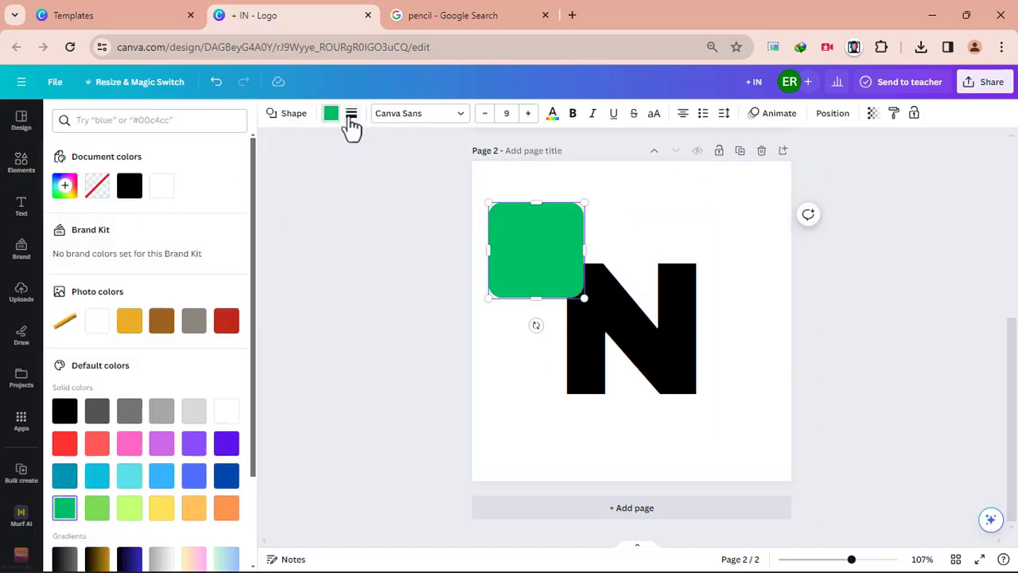
- Move the green shape beside the N's left leg and set its corner rounding to 82
left_click(351, 115)
left_click_drag(571, 282, 565, 368)
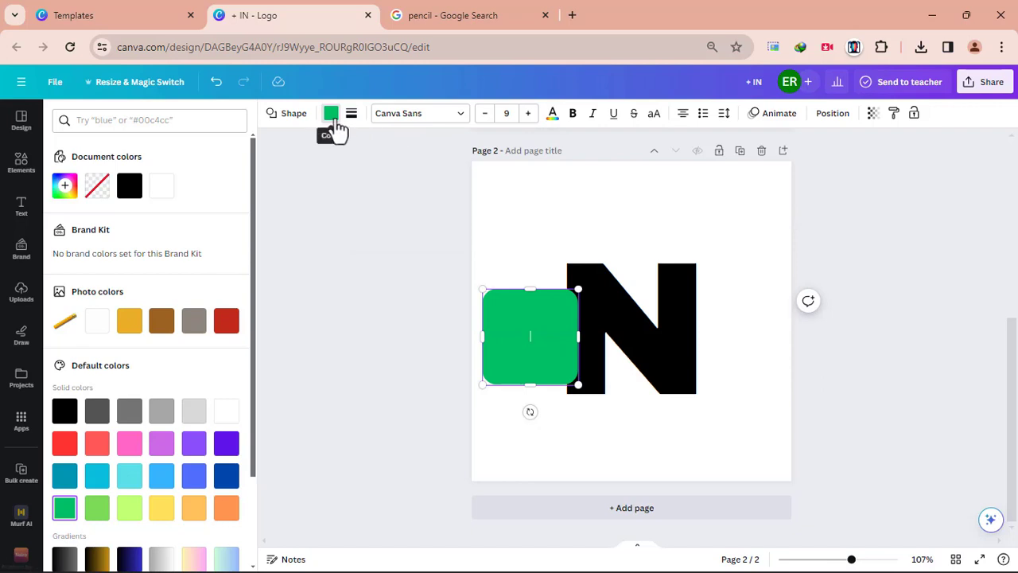
left_click(351, 112)
left_click_drag(389, 225, 504, 251)
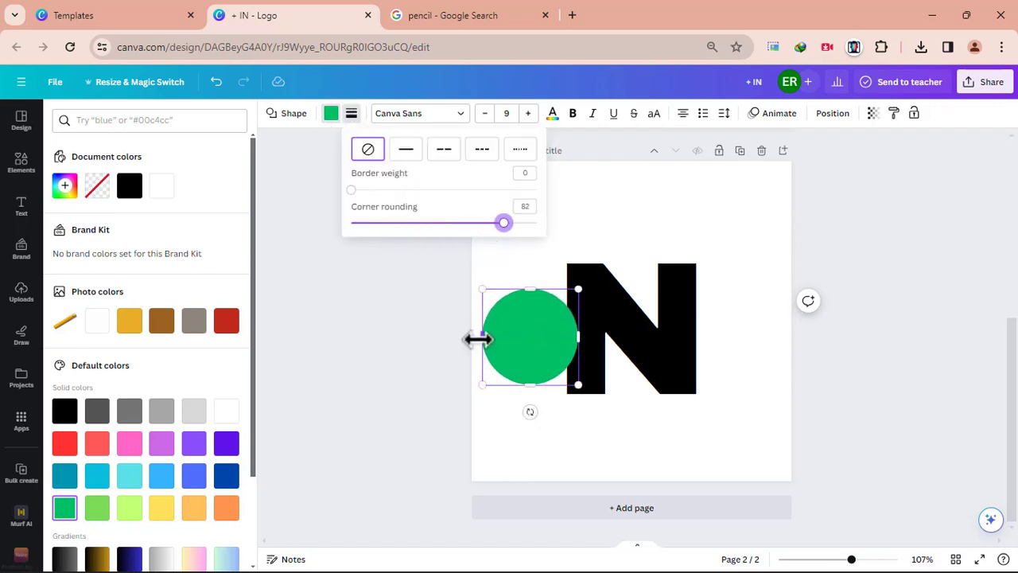
- Narrow the green shape to the exact width of the N's left leg and position it over that leg
left_click_drag(477, 339, 579, 394)
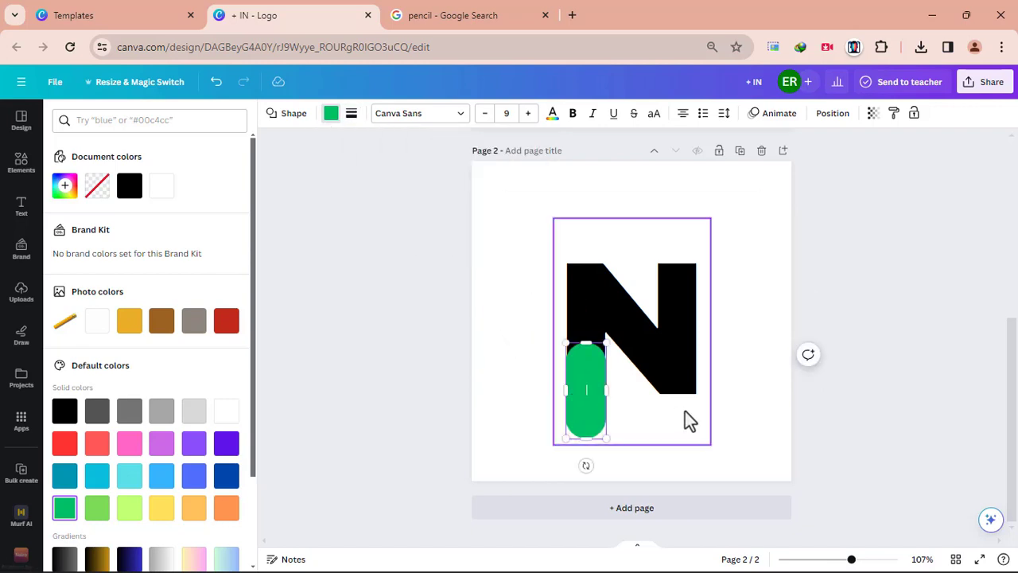
scroll(660, 329, "up", 3)
scroll(670, 371, "down", 3)
left_click_drag(850, 559, 873, 559)
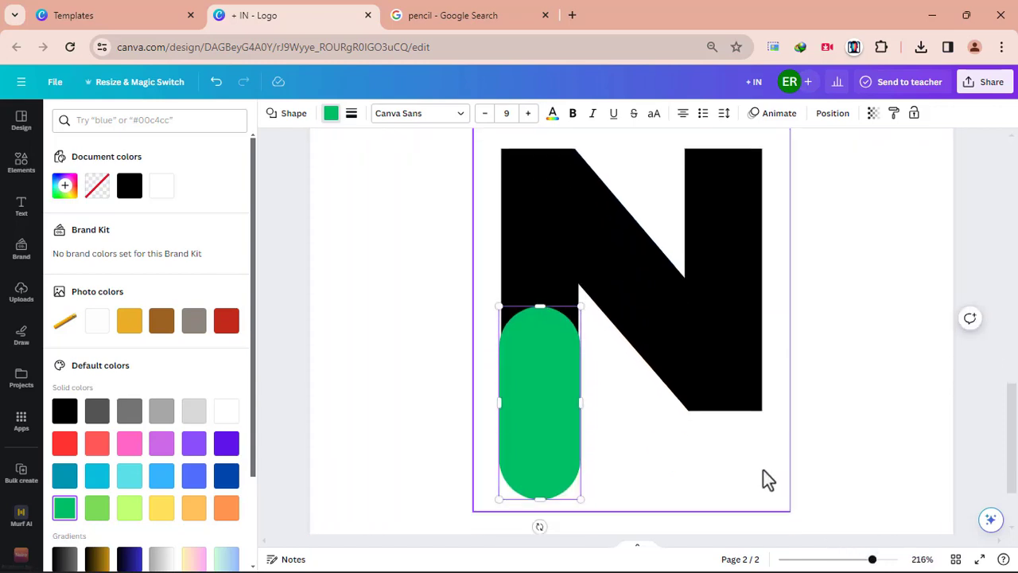
left_click_drag(499, 404, 498, 402)
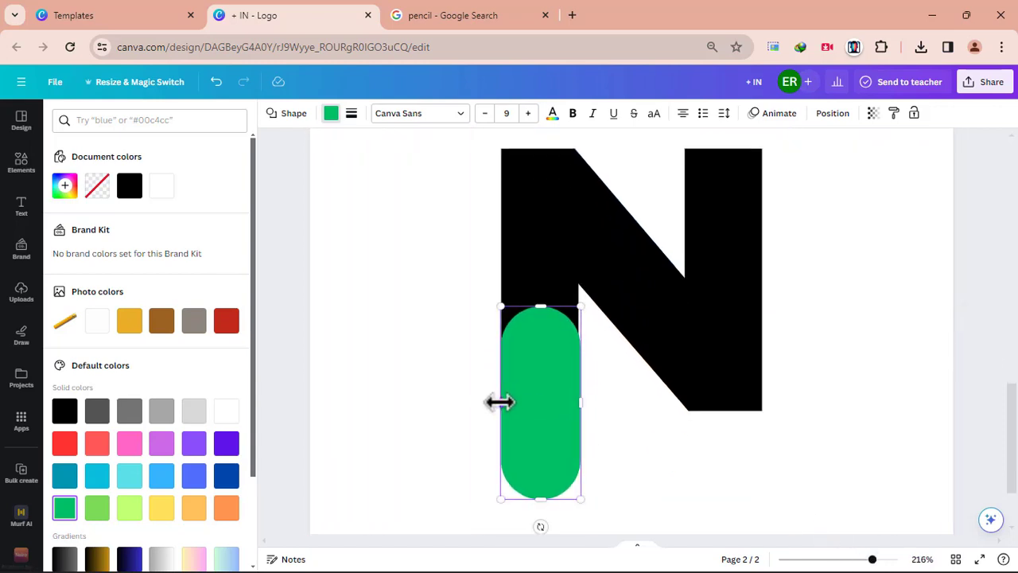
left_click_drag(578, 406, 579, 405)
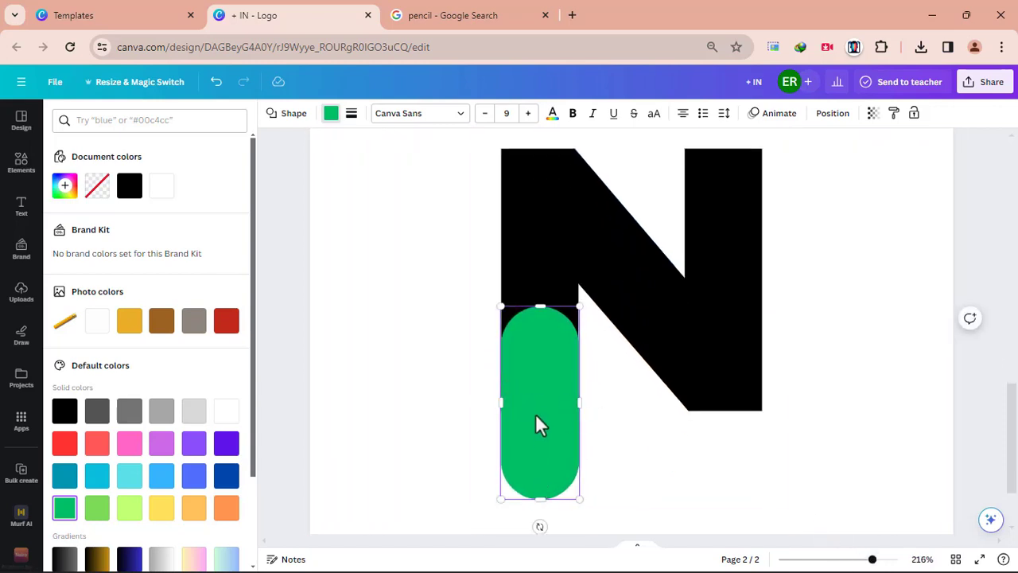
left_click_drag(551, 451, 537, 337)
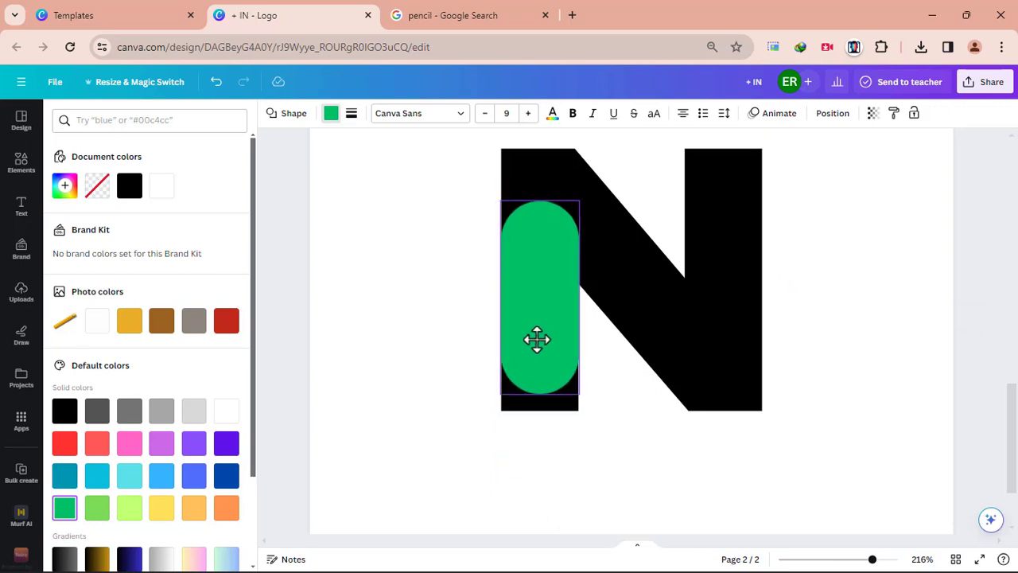
- Add a sharp-cornered square shape to page 2, over the middle of the N
left_click(419, 363)
left_click(79, 297)
left_click(321, 383)
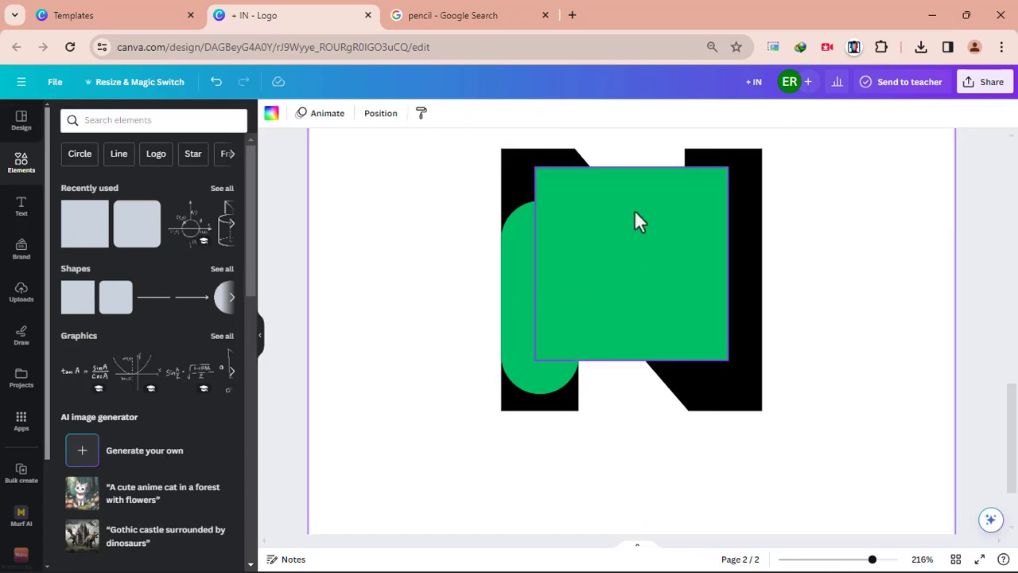
- Move the square over the lower end of the green shape and shrink it to a rectangle slightly wider than the N's left leg
left_click_drag(640, 221, 540, 339)
left_click_drag(527, 496, 534, 424)
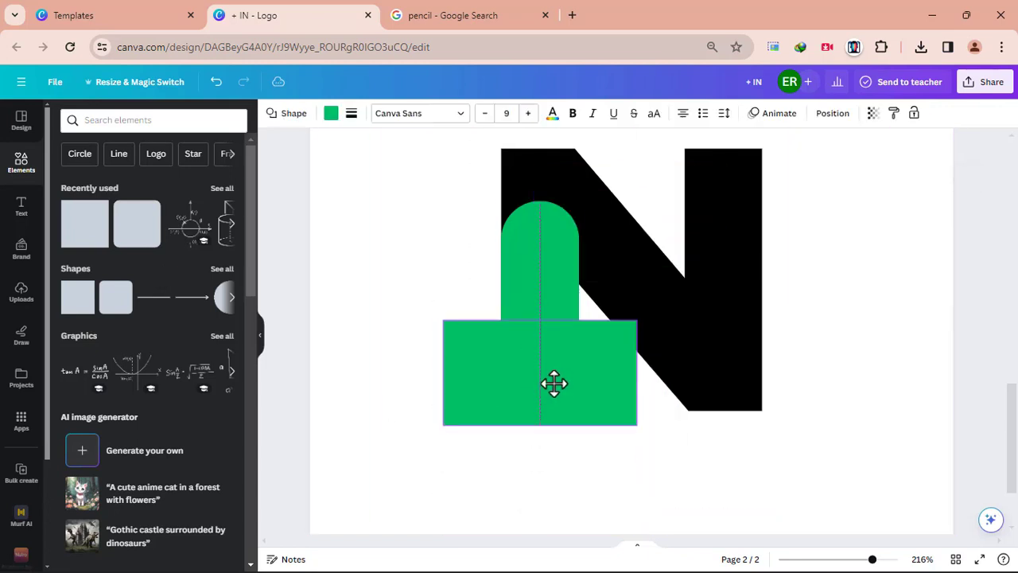
left_click_drag(636, 372, 600, 386)
left_click_drag(443, 372, 464, 384)
- Fill the rectangle with white and send it backward behind the green rounded shape
left_click(330, 113)
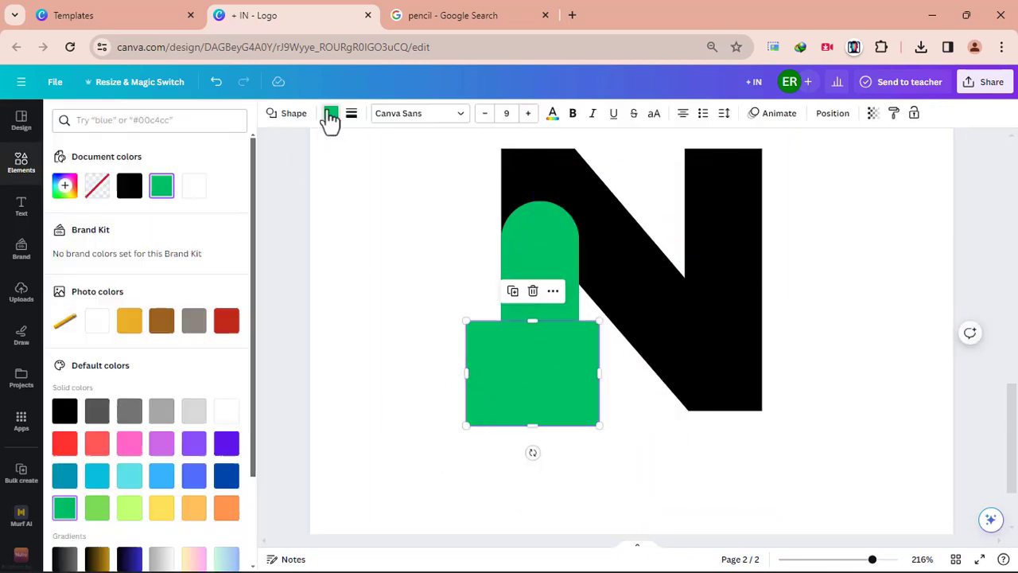
left_click(194, 186)
key("Escape")
right_click(544, 358)
mouse_move(548, 363)
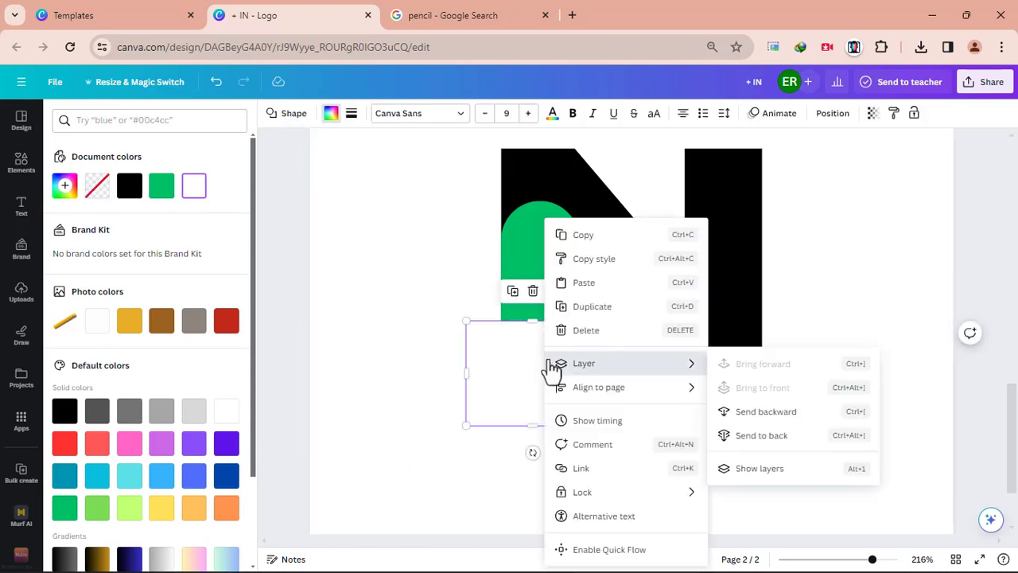
left_click(753, 414)
- Place a copy of the green rounded shape over the top end of the N's left leg and shorten it
left_click(529, 271)
scroll(533, 342, "up", 1)
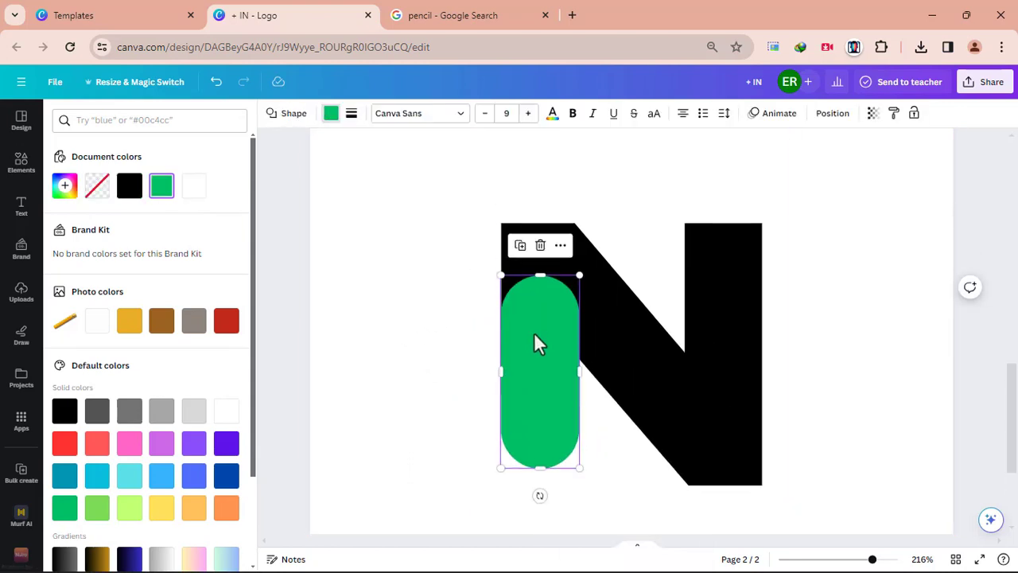
left_click_drag(533, 343, 532, 251)
left_click_drag(536, 144, 531, 234)
- Fill the lower green rounded shape with black to match the N
scroll(536, 329, "down", 2)
left_click(531, 307)
left_click(332, 114)
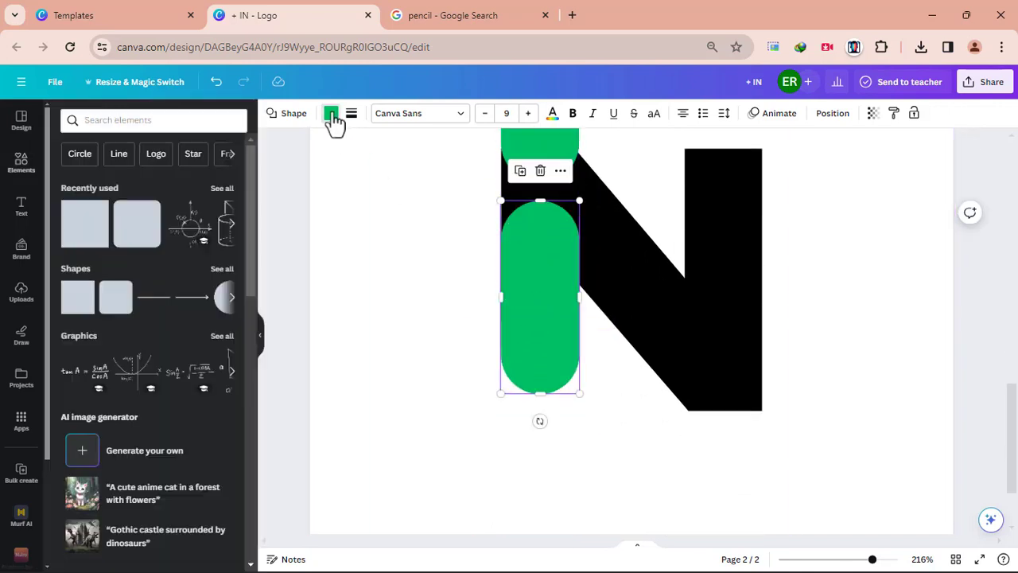
left_click(127, 187)
left_click(407, 286)
- Shorten the upper green shape to a near-circle on top of the left leg and fill it with white
scroll(501, 278, "up", 2)
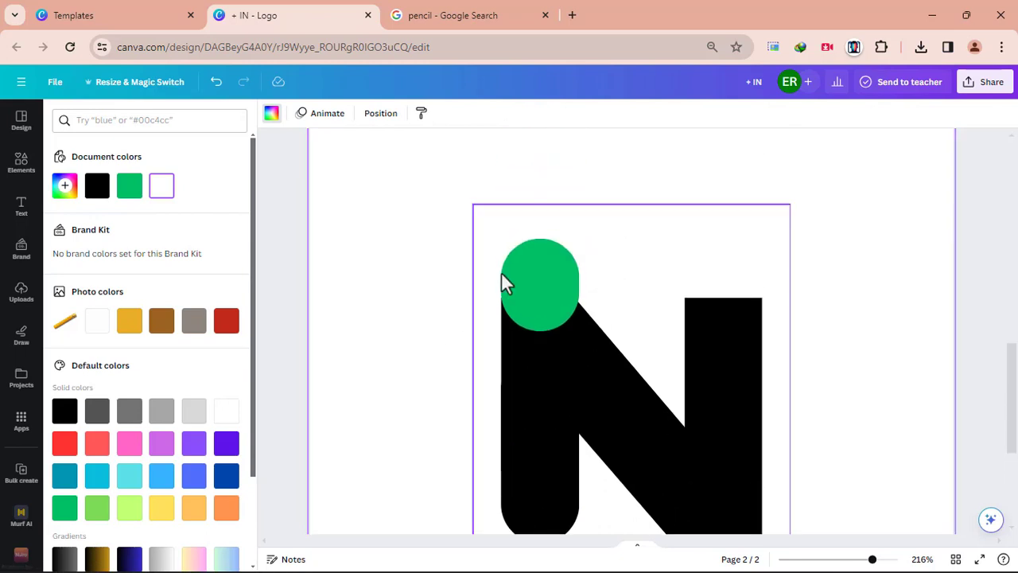
left_click(544, 322)
left_click_drag(541, 328, 538, 315)
left_click_drag(532, 274, 531, 295)
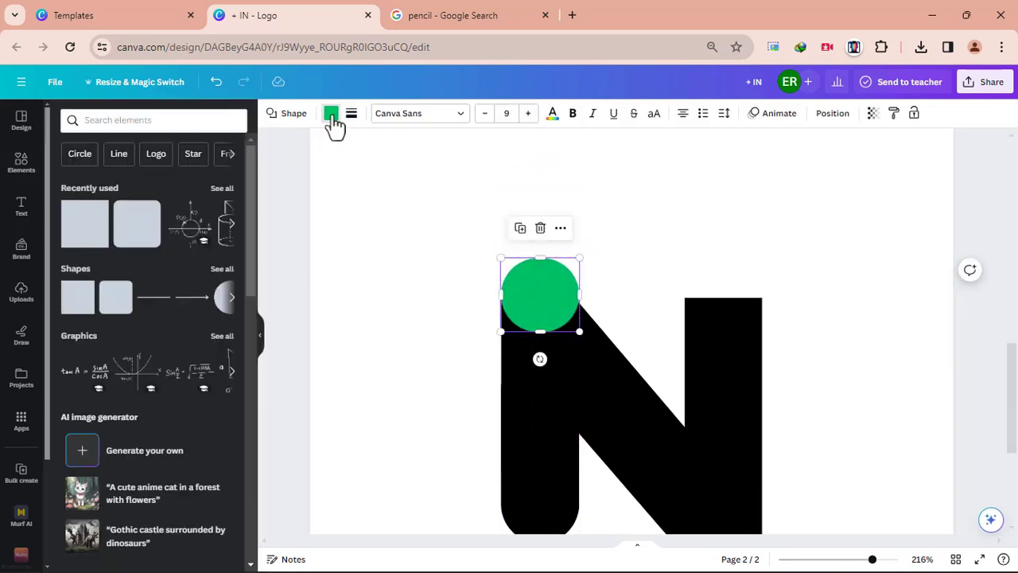
left_click(330, 113)
left_click(194, 185)
left_click(390, 205)
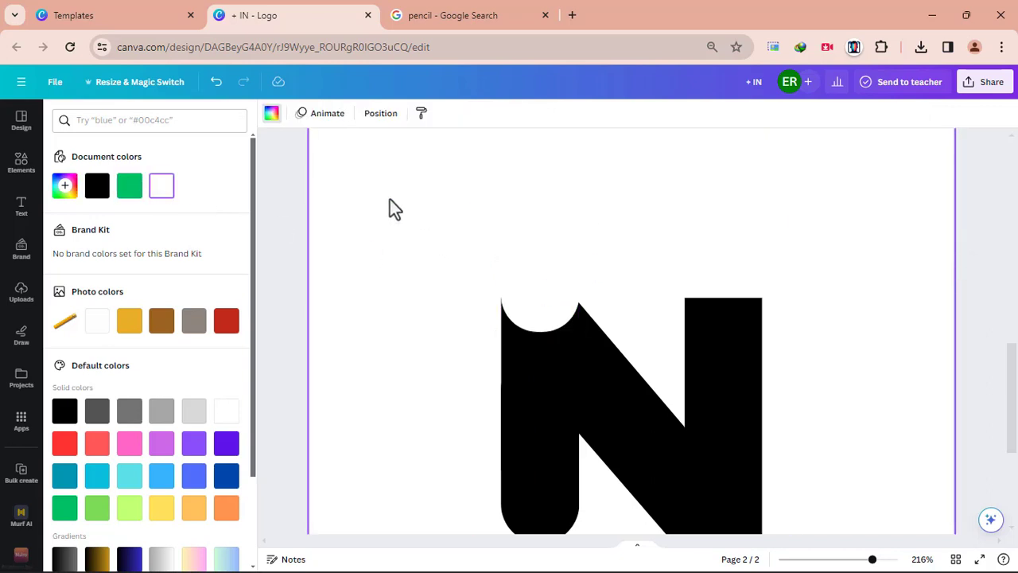
- Adjust the height of the white cut-out so it forms a shallow curved notch at the top of the N's left leg
scroll(395, 214, "down", 3)
left_click(523, 239)
left_click_drag(540, 255, 537, 240)
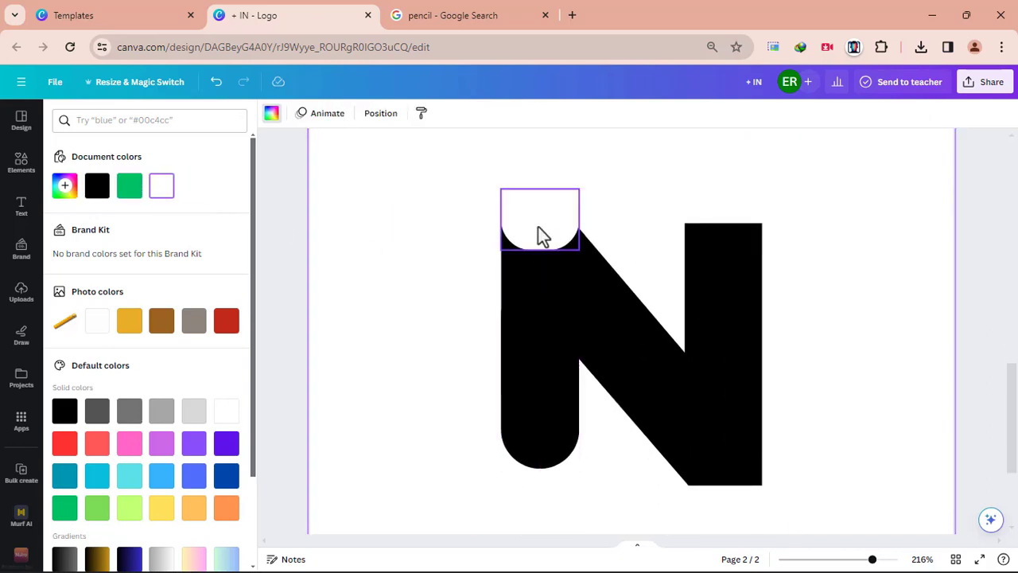
left_click(351, 113)
left_click(416, 304)
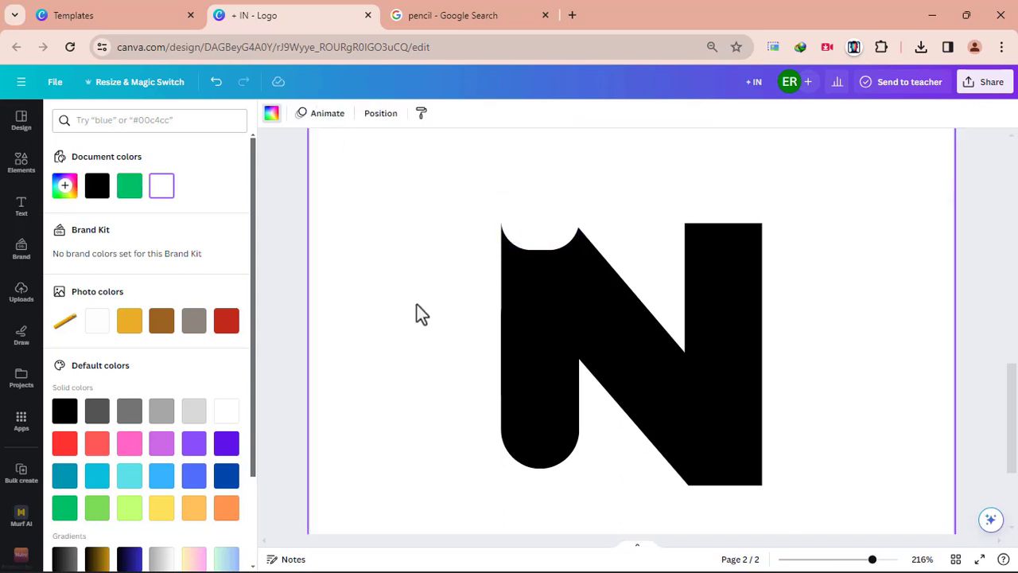
left_click(549, 228)
left_click_drag(540, 245, 540, 258)
left_click(456, 271)
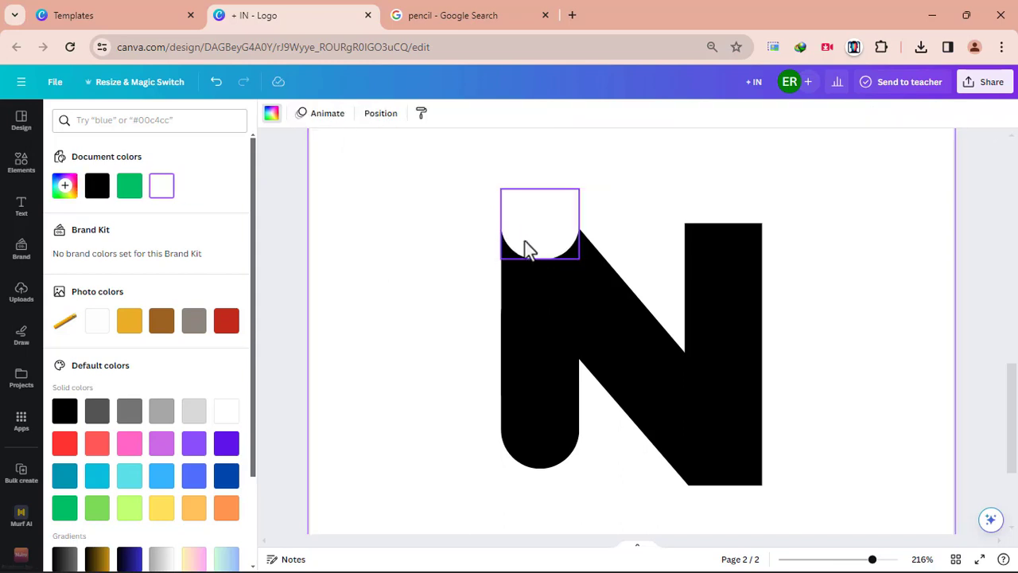
left_click(527, 249)
left_click(423, 283)
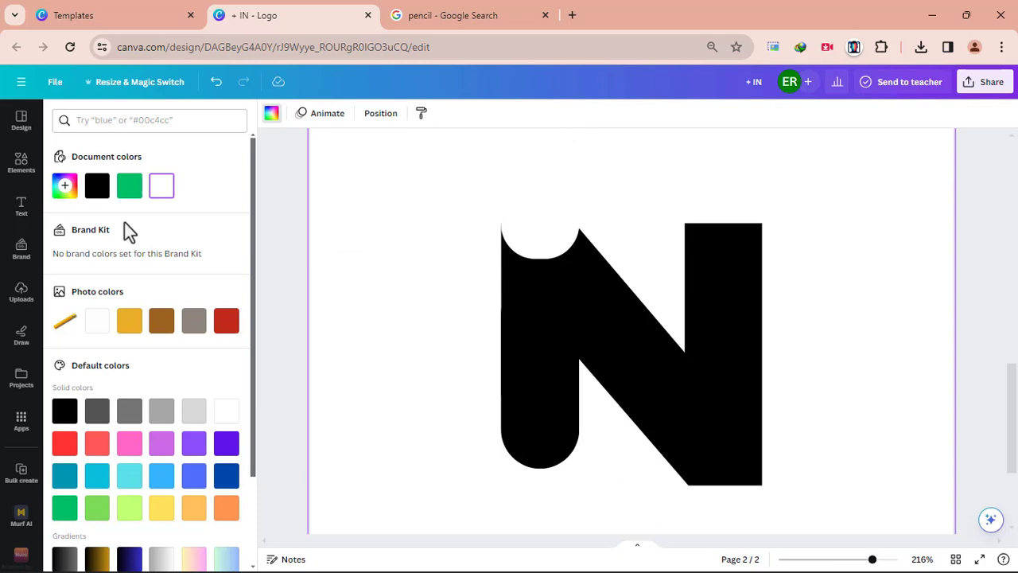
- Add a circle shape above the N's left leg and shrink it to about 57 by 57
left_click(23, 170)
left_click(222, 268)
scroll(159, 318, "down", 2)
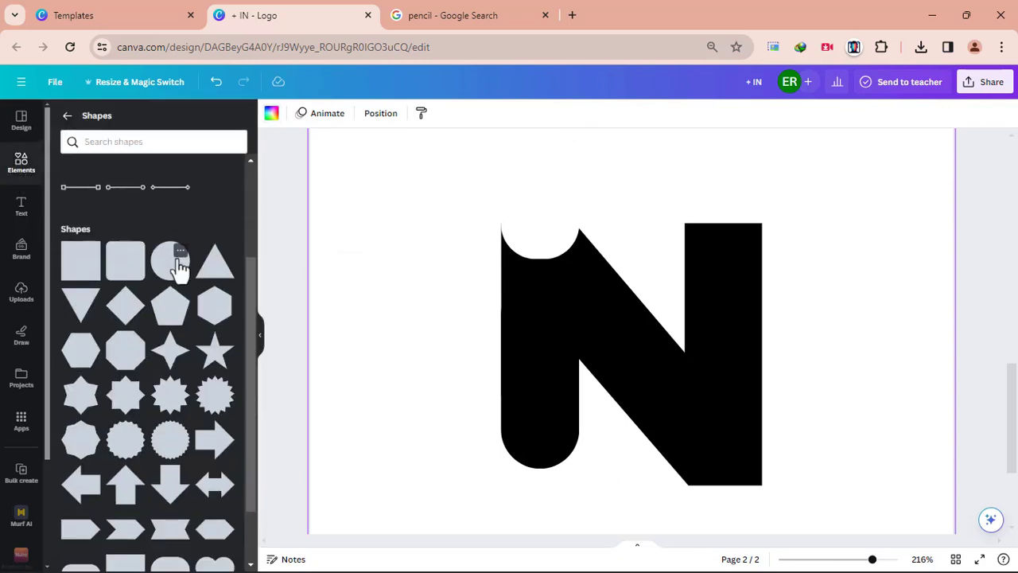
left_click(170, 262)
left_click_drag(591, 360, 570, 295)
left_click_drag(709, 367, 609, 223)
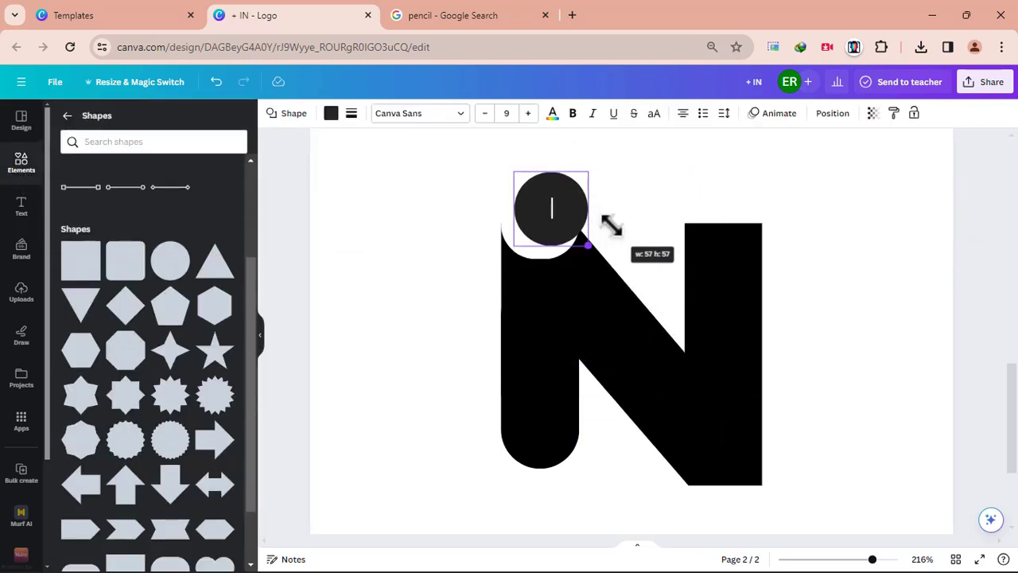
- Fill the circle with black and reshape it into a flat oval centred in the white cut-out
left_click(330, 116)
left_click(129, 187)
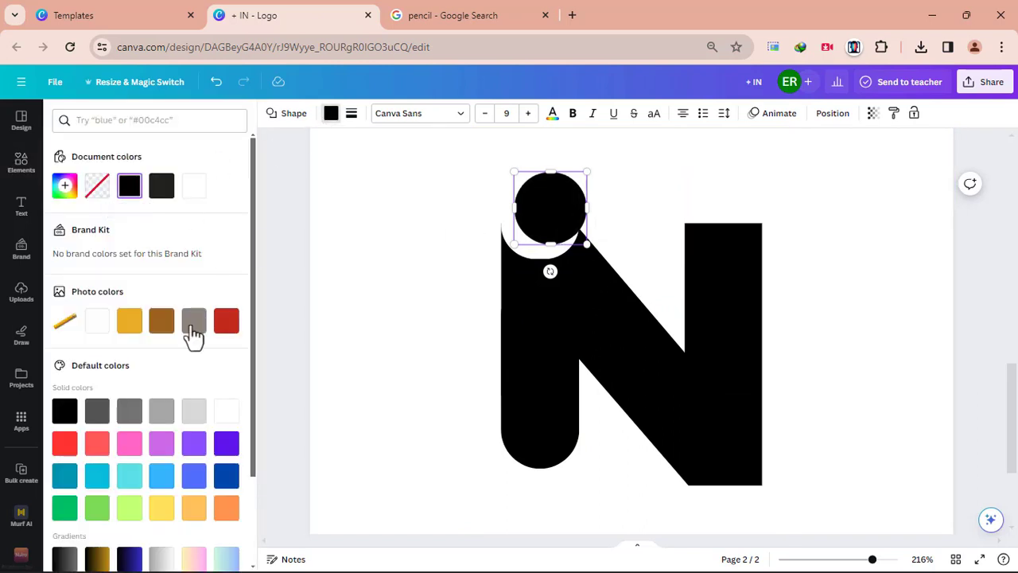
left_click(636, 171)
left_click_drag(562, 195, 569, 225)
left_click_drag(505, 224, 543, 226)
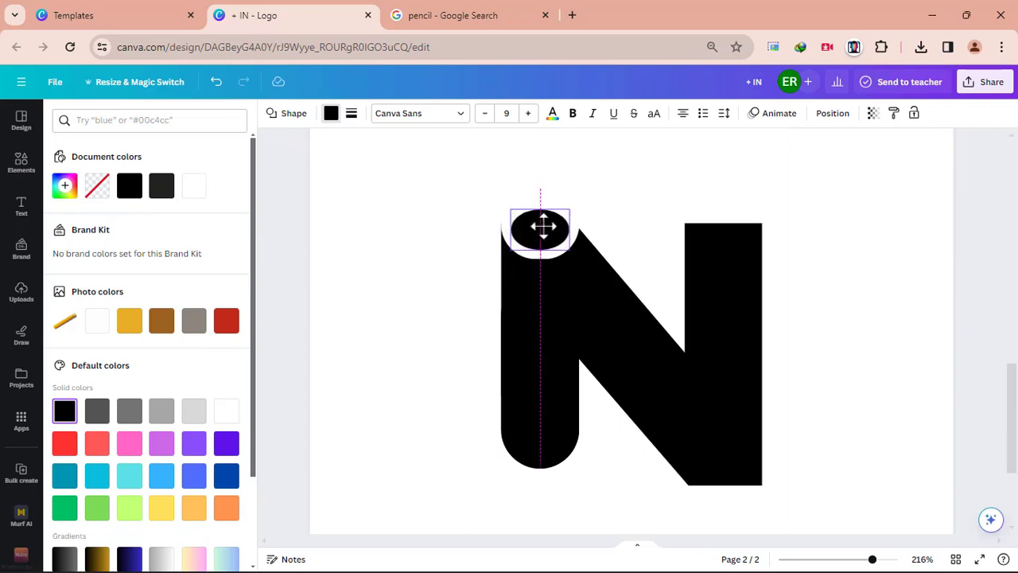
left_click(450, 235)
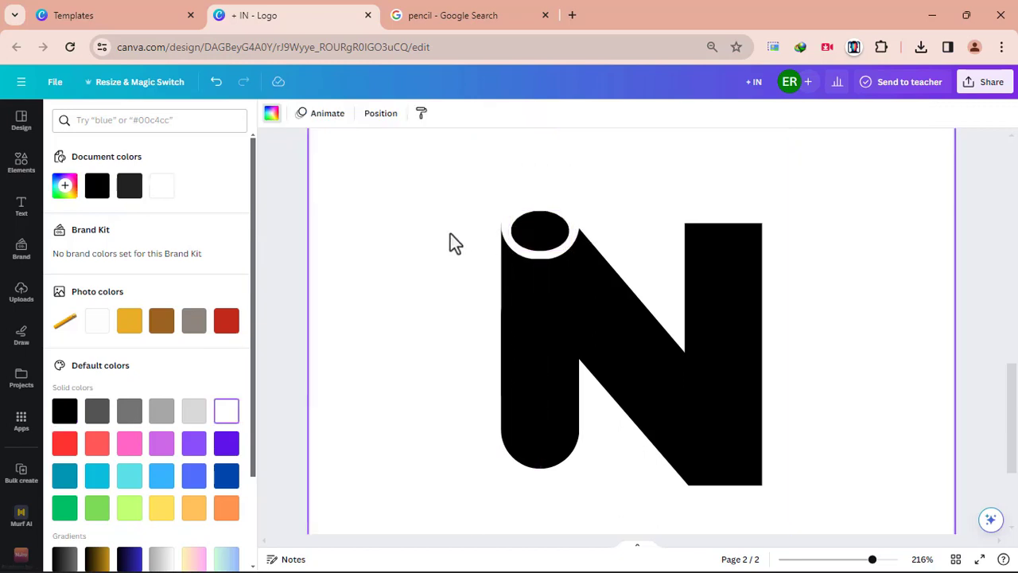
- Widen the white cut-out to about 64 and shrink the black oval inside it
left_click(513, 209)
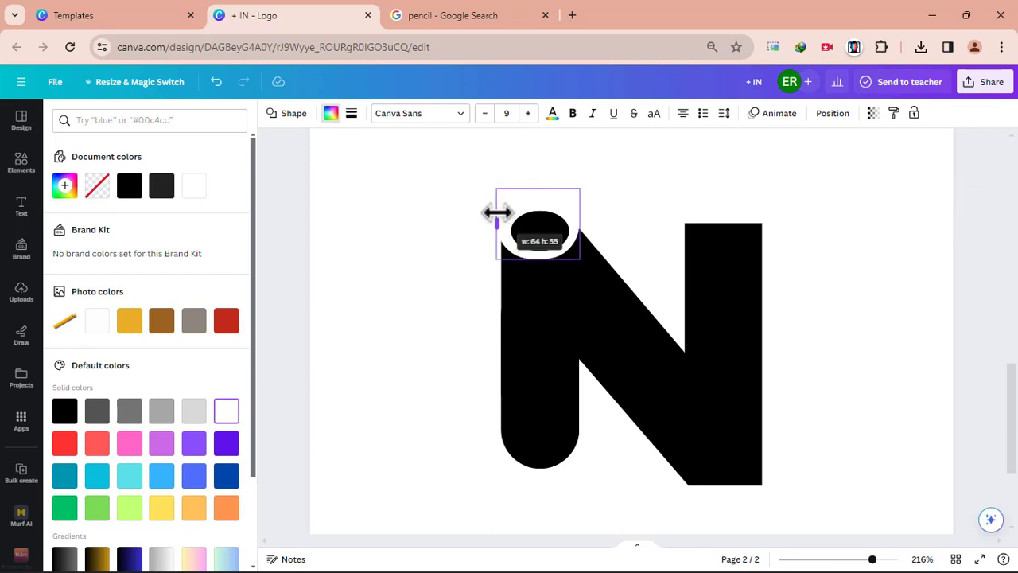
left_click(450, 231)
left_click_drag(497, 213, 552, 216)
left_click(522, 233)
left_click(443, 240)
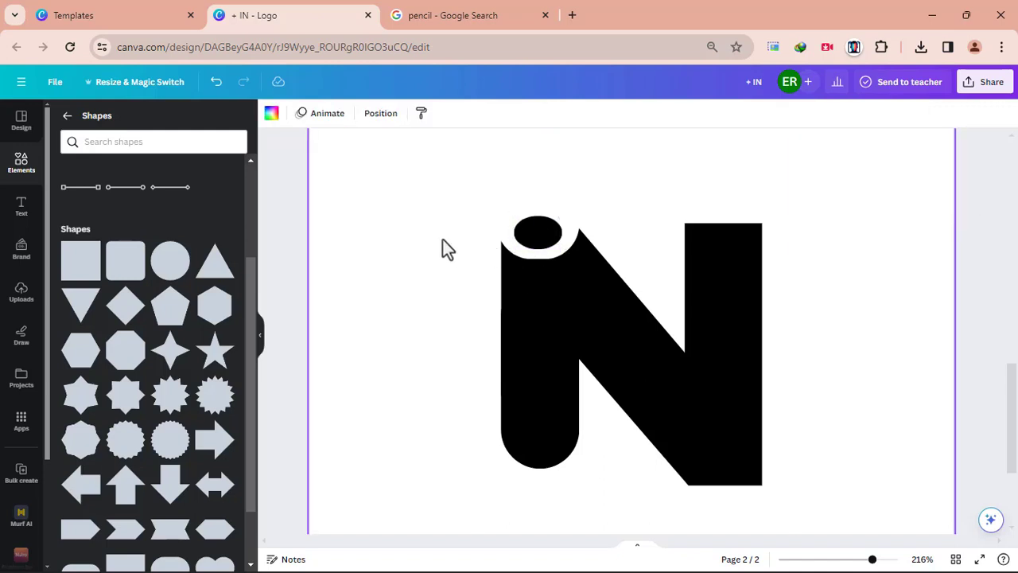
- Add a downward-pointing triangle just below the N's left leg, shrink it narrower than the leg and flatten its height
scroll(443, 248, "down", 1)
left_click(79, 316)
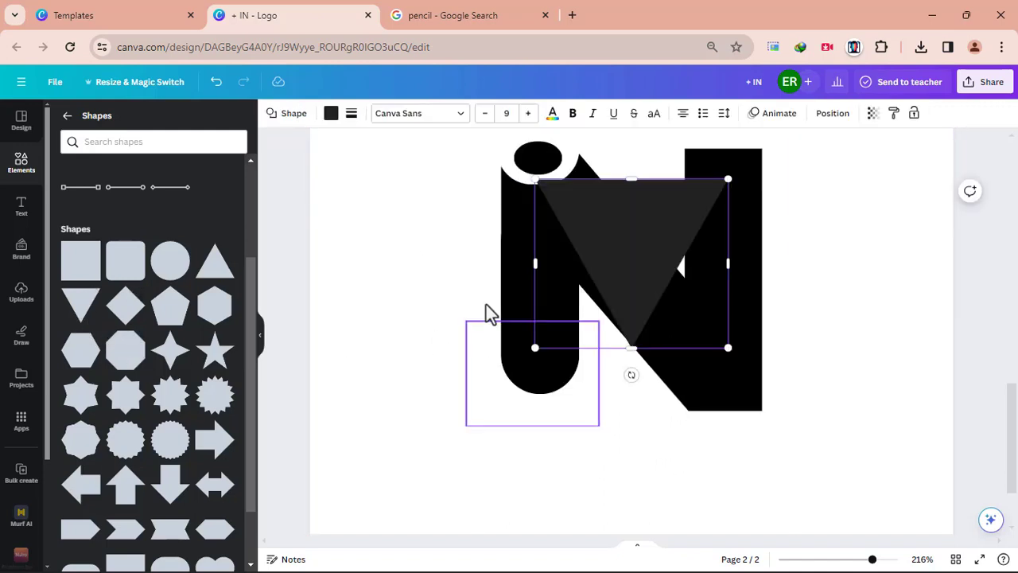
left_click_drag(727, 179, 551, 418)
left_click(470, 343)
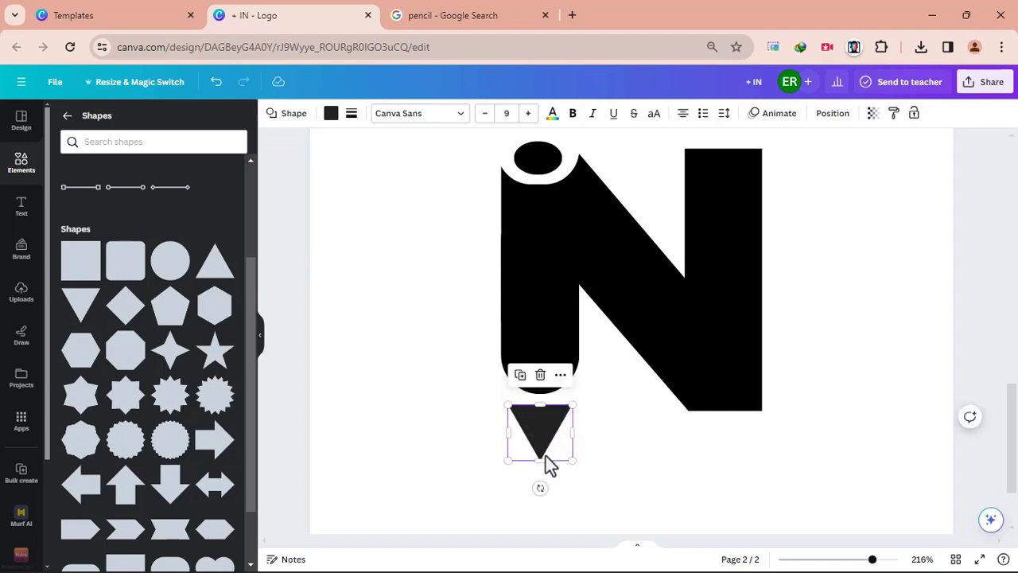
left_click_drag(541, 462, 538, 439)
- Fill the small triangle below the left leg with black
left_click(331, 113)
left_click(194, 187)
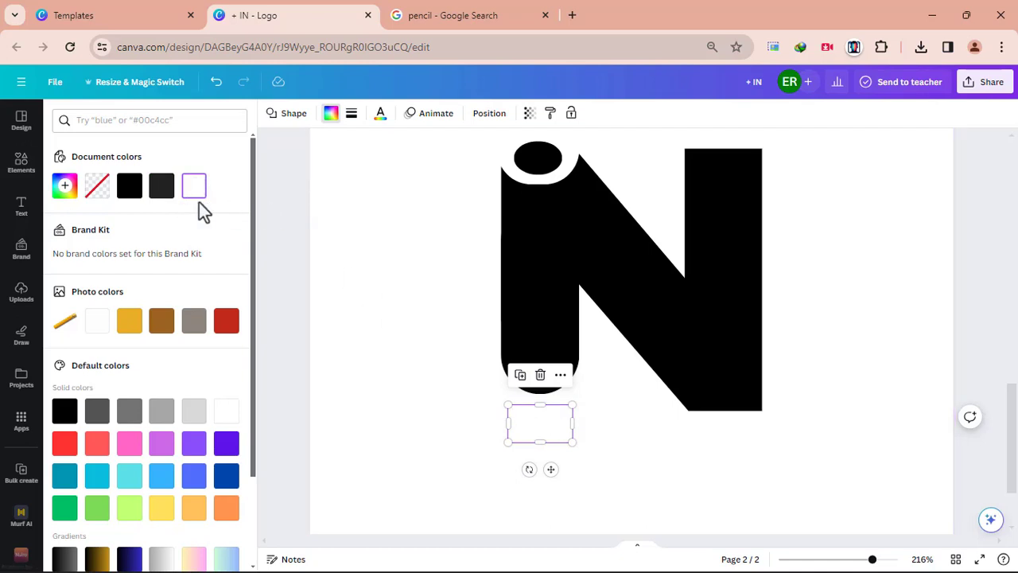
left_click(410, 419)
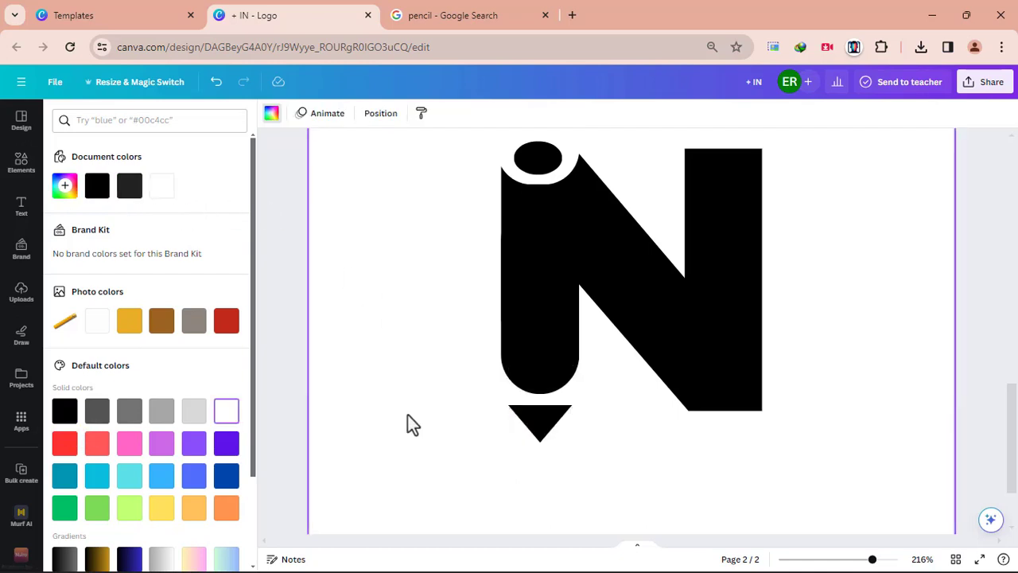
- Add a green circle slightly wider than the N's left leg, centred over its lower end and overlapping the triangle's top
left_click(20, 163)
left_click(133, 238)
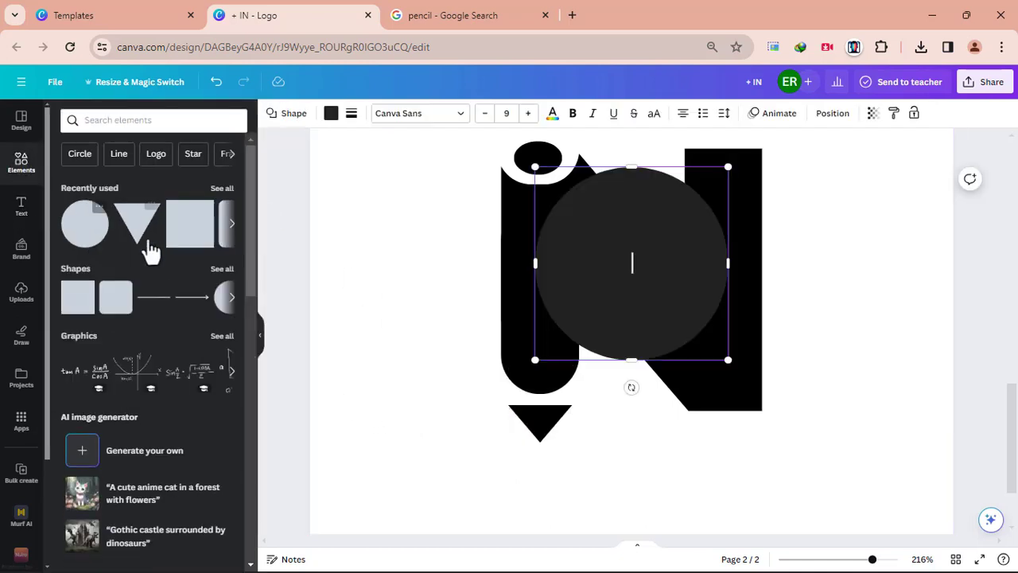
left_click_drag(652, 300, 543, 352)
left_click(331, 112)
left_click(65, 507)
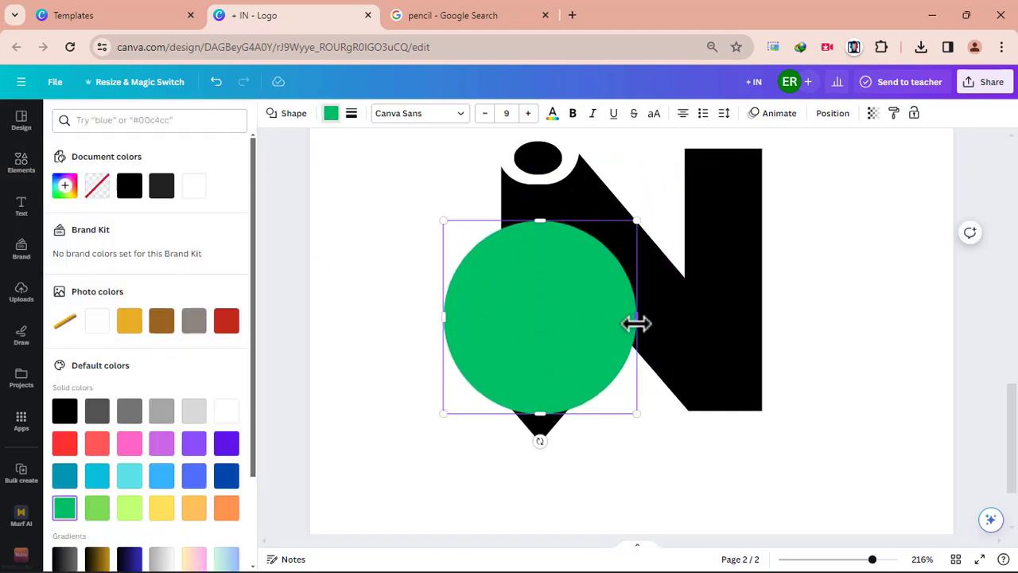
left_click_drag(636, 222, 595, 261)
left_click_drag(442, 263, 530, 334)
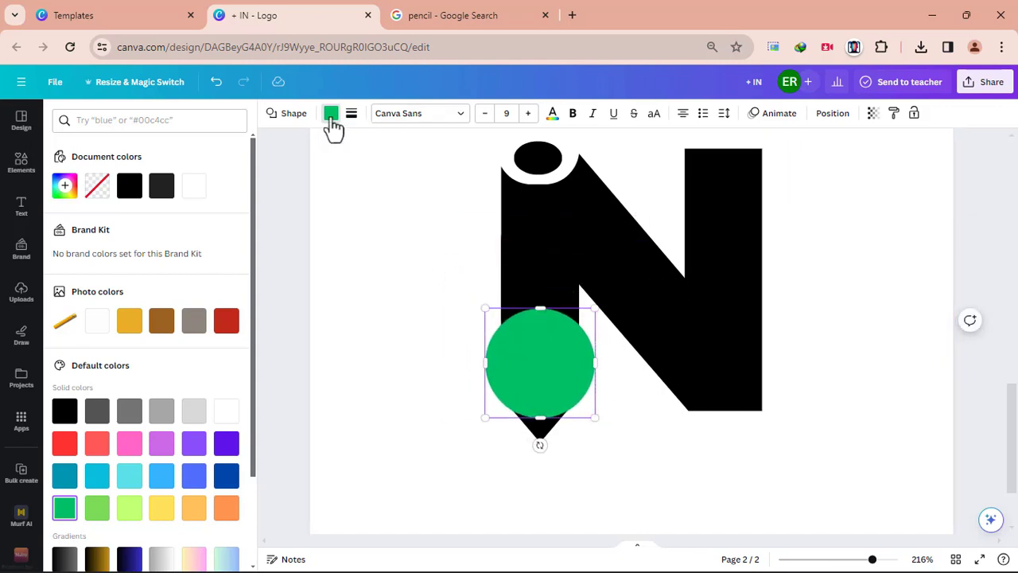
- Fill the circle over the lower end of the left leg with white
left_click(331, 113)
left_click(329, 119)
left_click(193, 185)
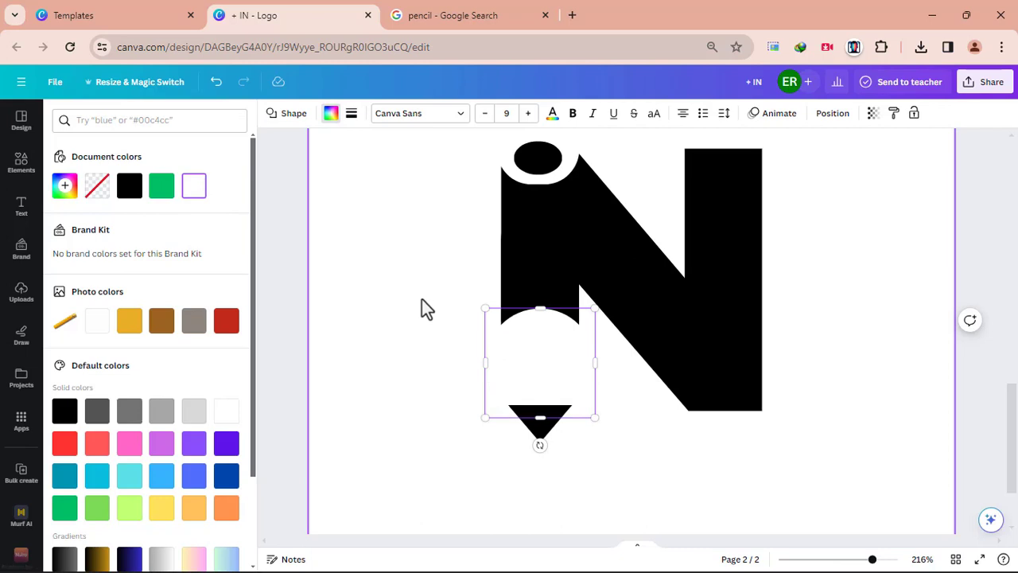
- Send the white circle backward until it lies behind the rounded end of the N's left leg
right_click(552, 354)
left_click(560, 384)
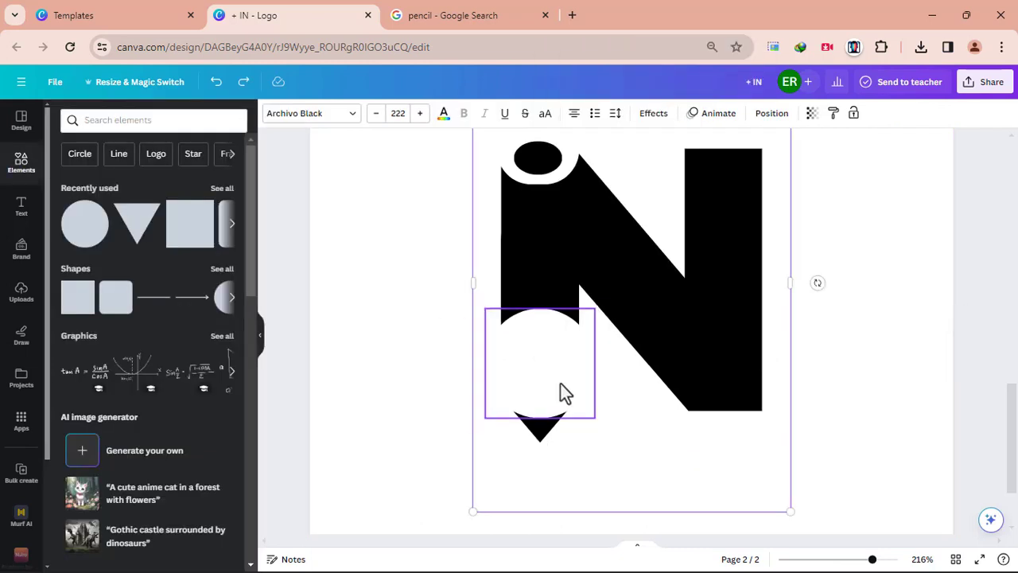
right_click(551, 377)
left_click(751, 411)
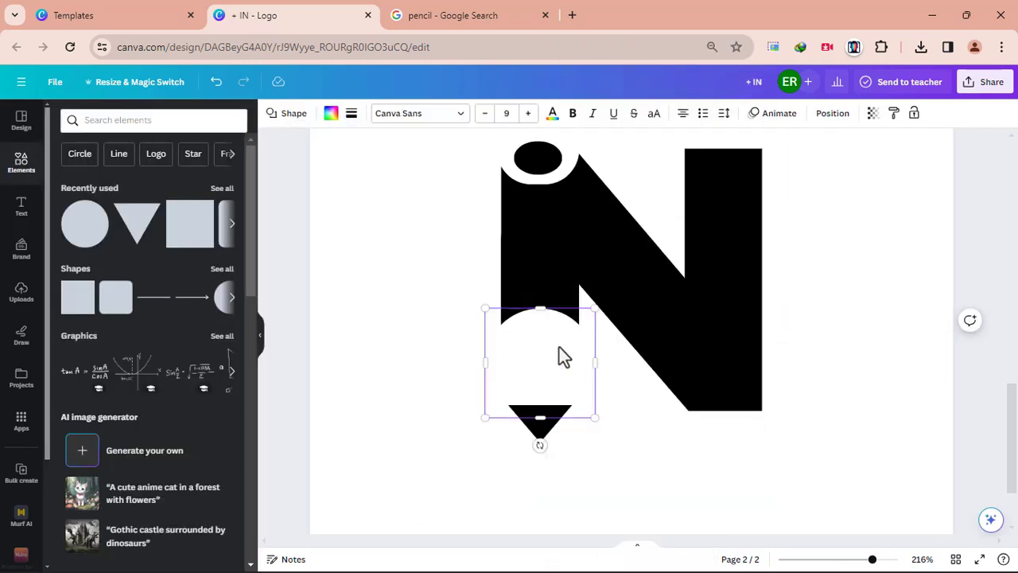
right_click(559, 355)
left_click(580, 382)
right_click(552, 350)
mouse_move(704, 374)
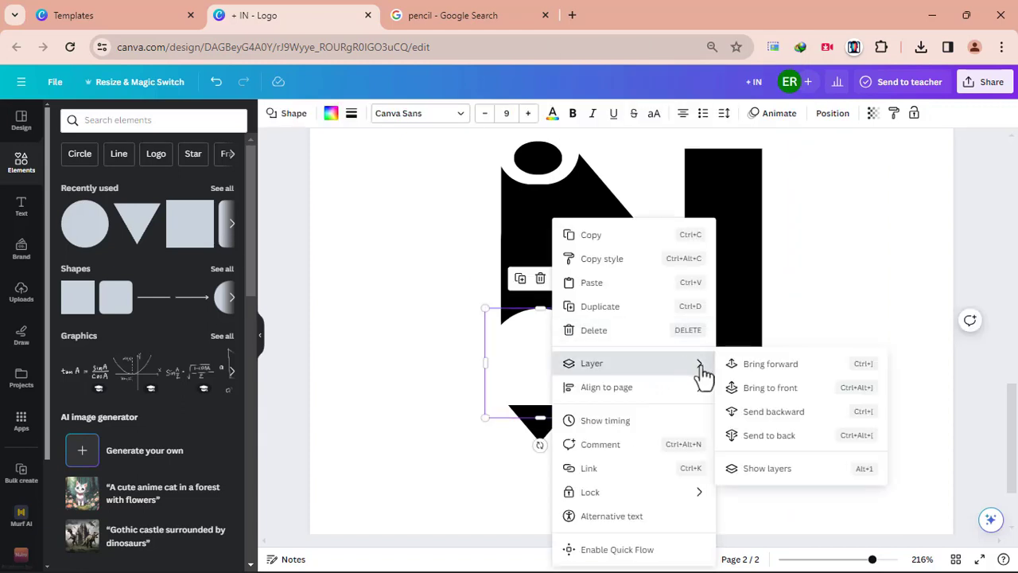
left_click(765, 411)
- Send the black triangle backward behind the white circle so its top edge is cut into a curve
left_click(538, 438)
right_click(539, 439)
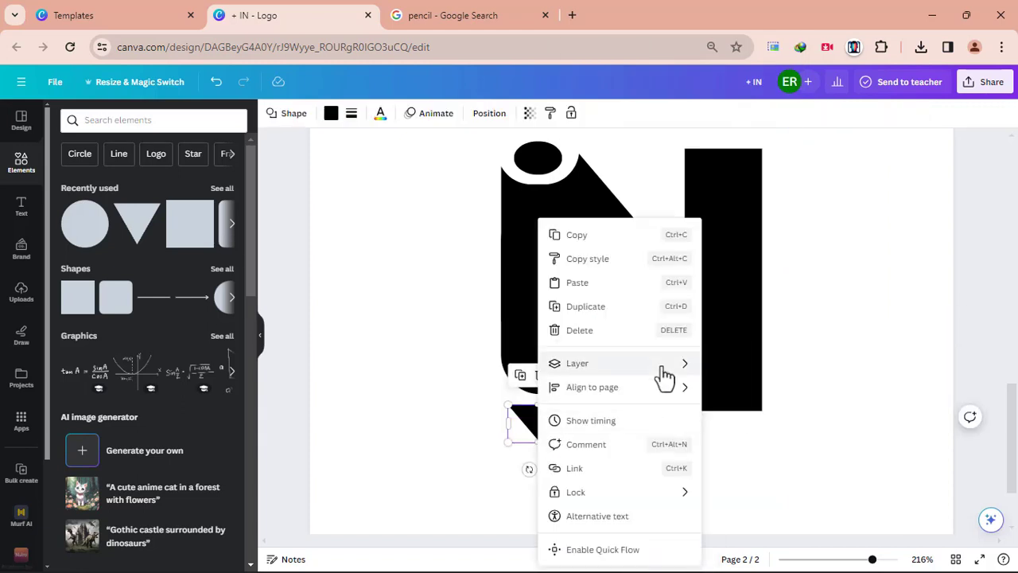
mouse_move(664, 377)
left_click(765, 412)
left_click(394, 413)
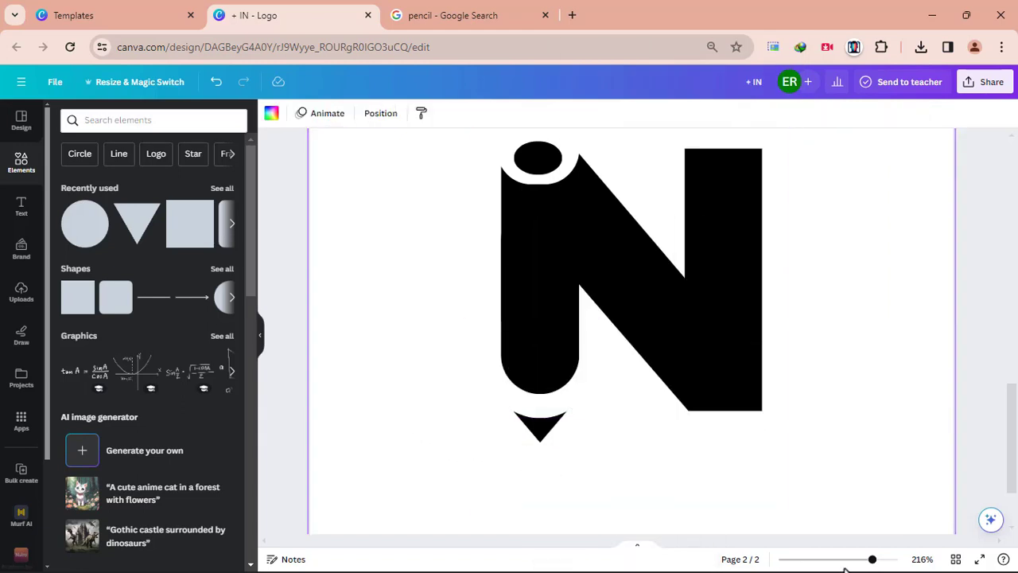
- Select all the pieces of the pencil N logo on page 2 and group them
left_click_drag(846, 559, 836, 558)
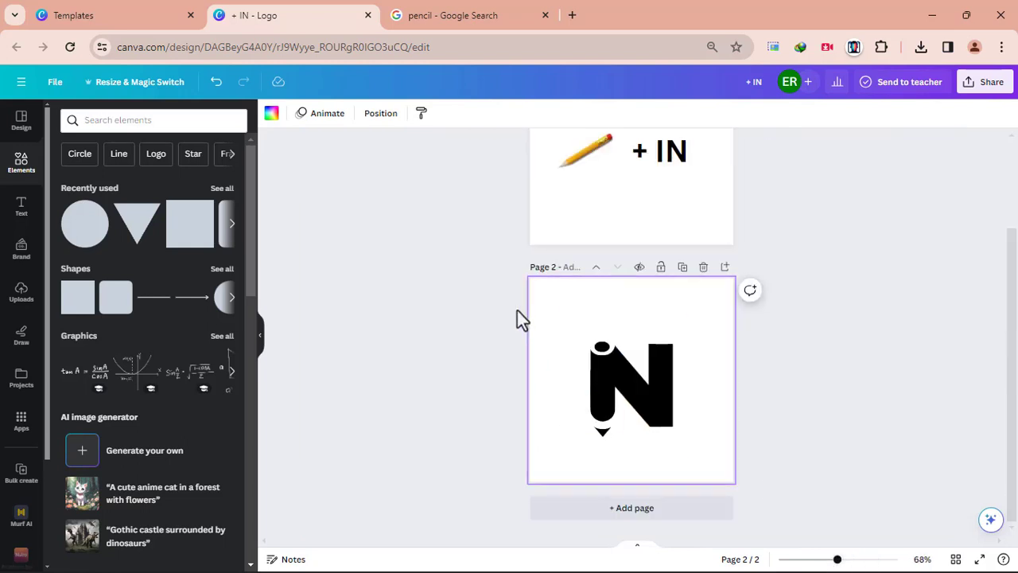
left_click_drag(516, 311, 687, 461)
right_click(671, 445)
left_click(707, 421)
left_click(488, 389)
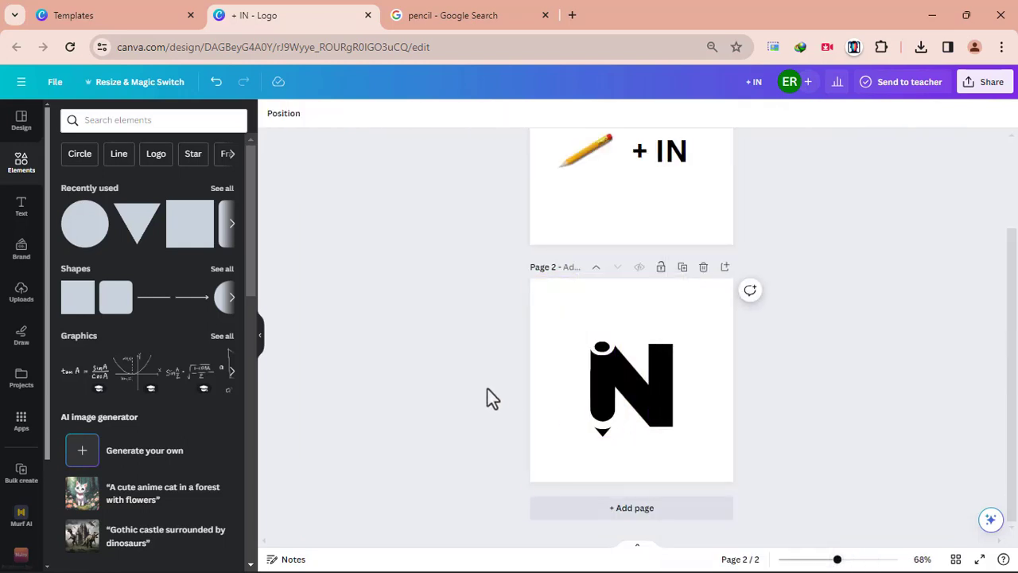
- Delete page 1 with the pencil and + IN reference
scroll(498, 377, "up", 1)
scroll(588, 266, "up", 5)
left_click(798, 158)
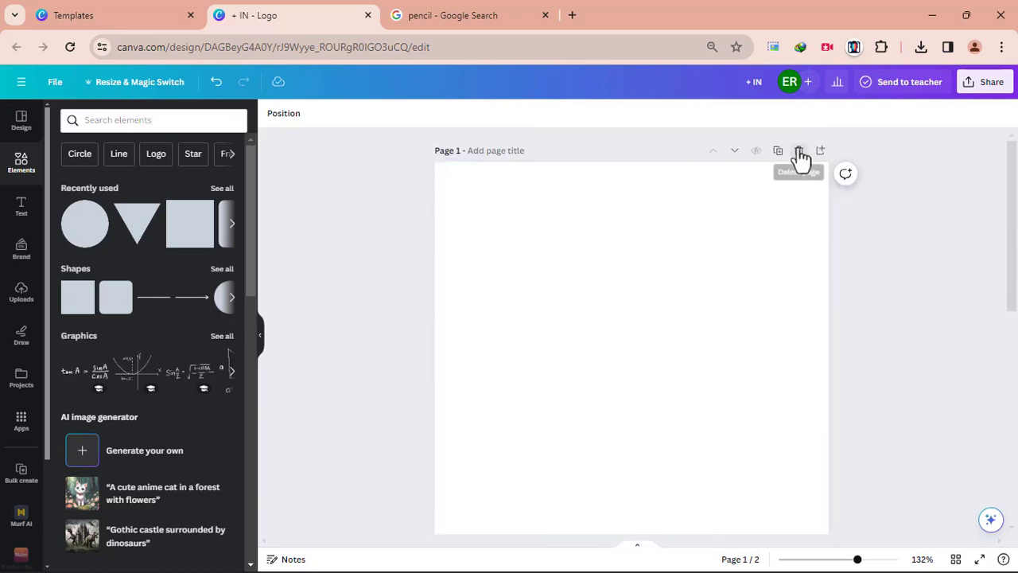
- Download the finished pencil N logo design as a PNG file
left_click(983, 86)
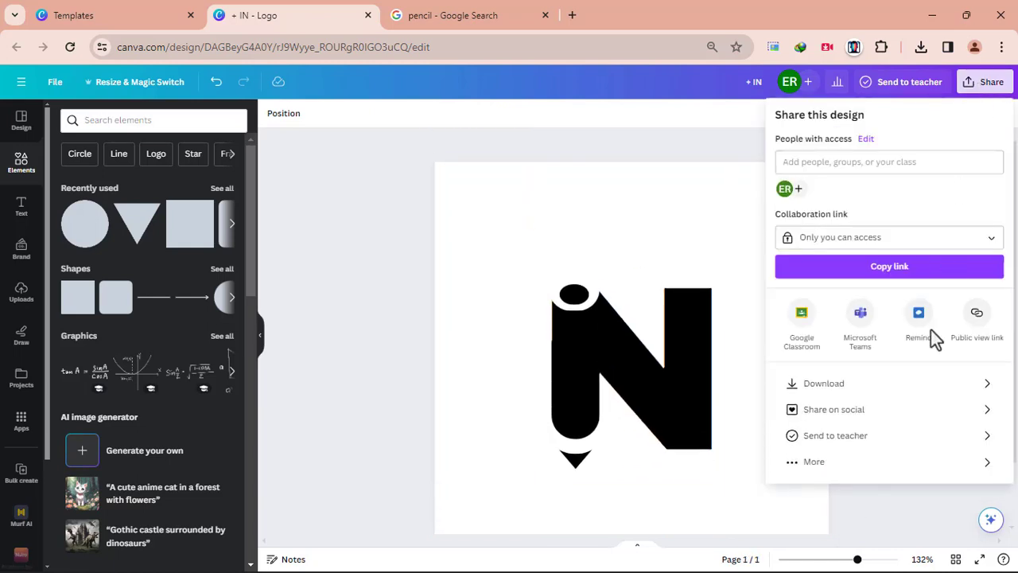
left_click(965, 393)
left_click(898, 314)
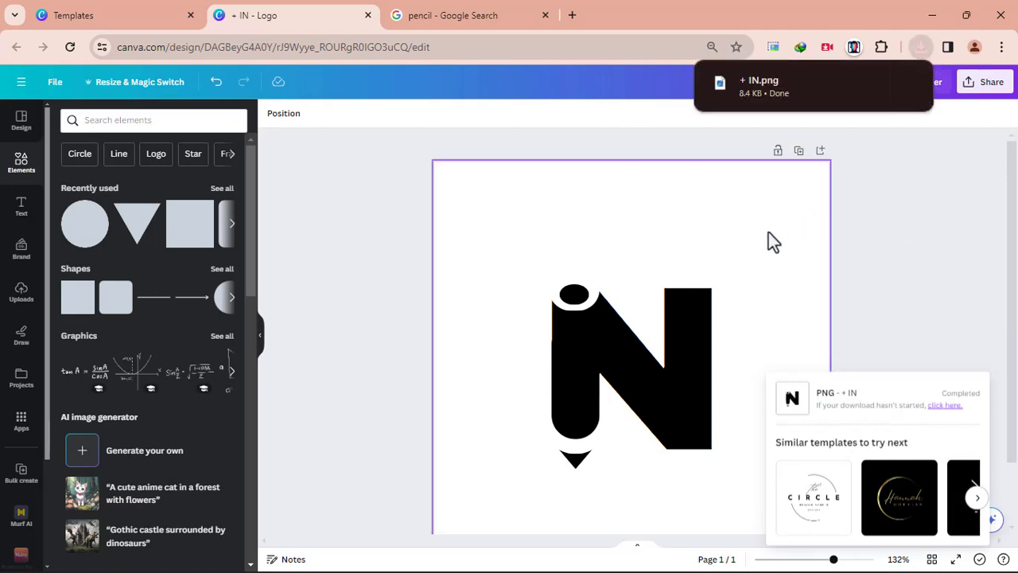
left_click_drag(460, 297, 750, 443)
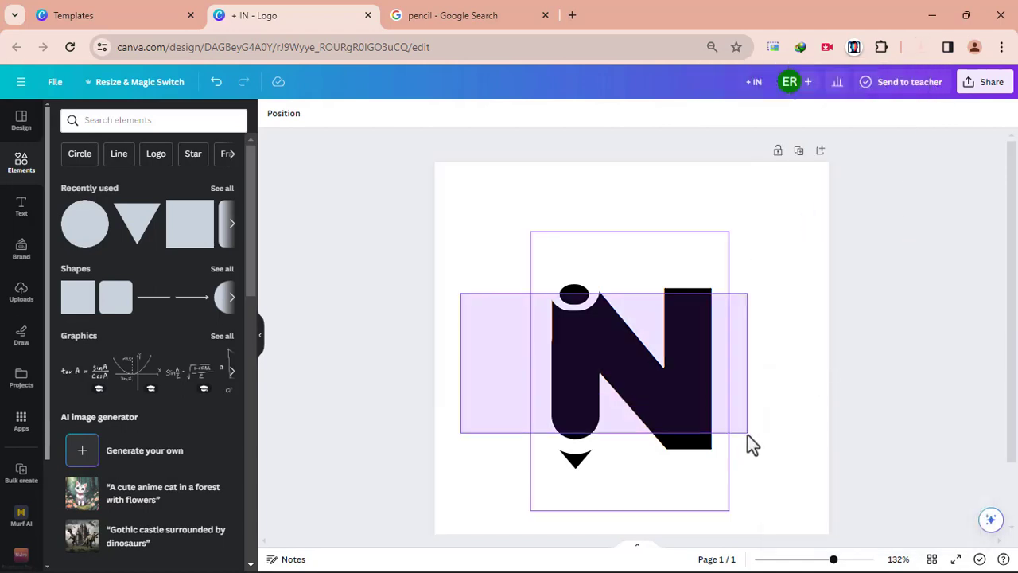
key("Delete")
key("ctrl+z")
- Add a second blank page and place the downloaded + IN.png near its center
left_click(820, 150)
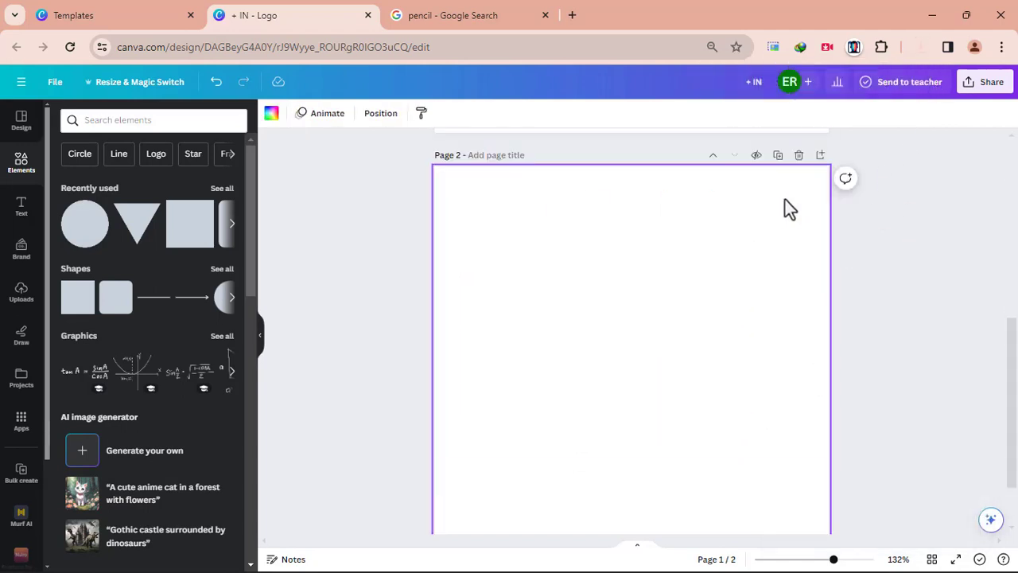
left_click(920, 47)
mouse_move(758, 115)
left_mouse_down()
mouse_move(667, 352)
mouse_move(646, 379)
left_mouse_up()
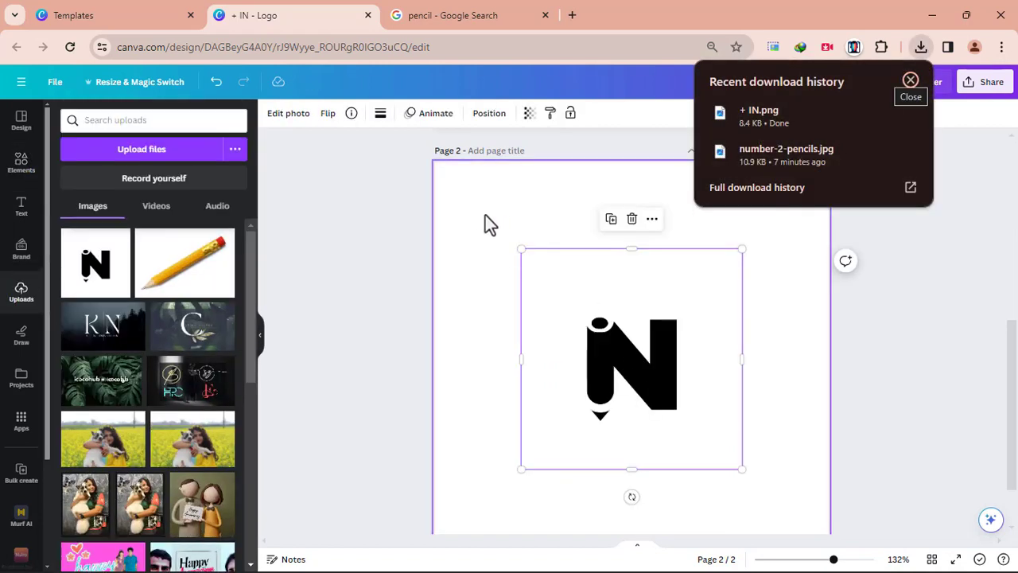
left_click_drag(618, 337, 584, 334)
- Search the Photos app for "school background" pictures
left_click(22, 421)
scroll(151, 373, "down", 3)
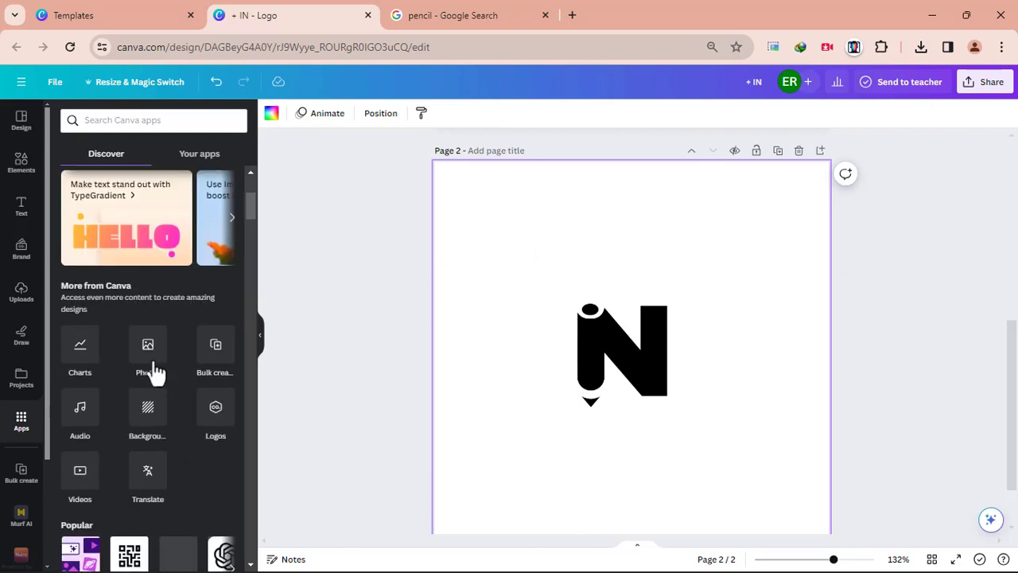
left_click(153, 367)
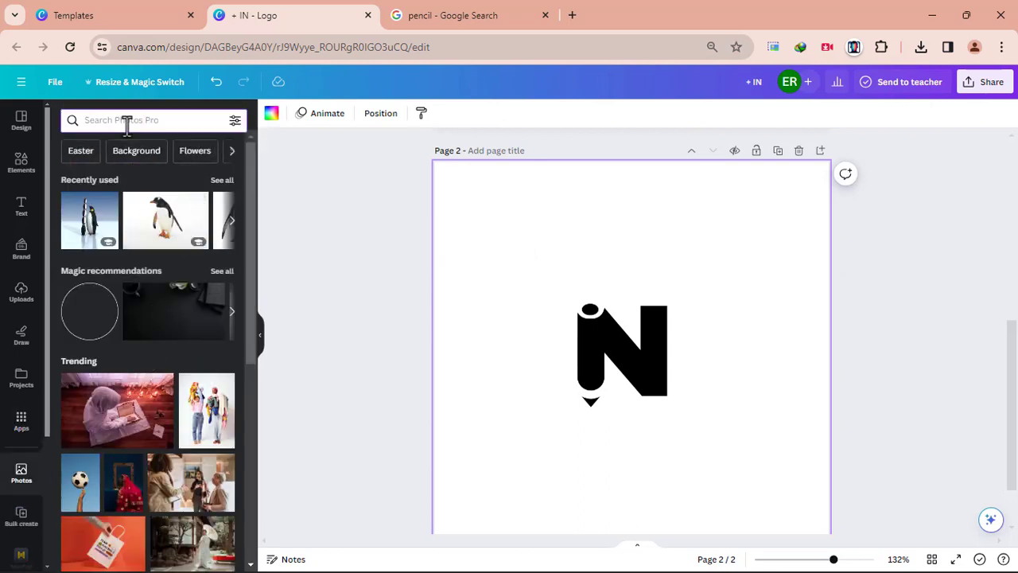
left_click(126, 121)
type("school")
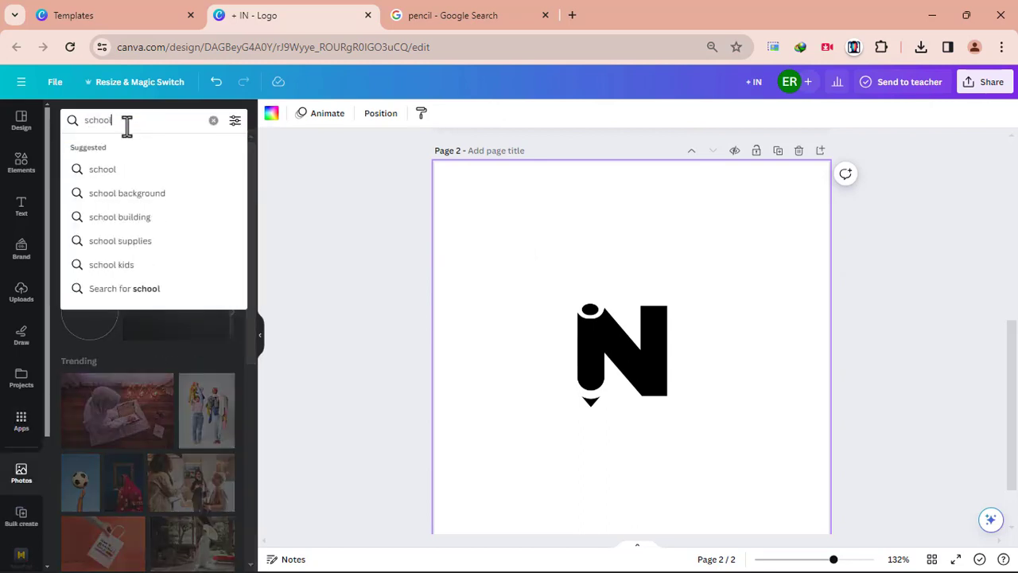
left_click(124, 196)
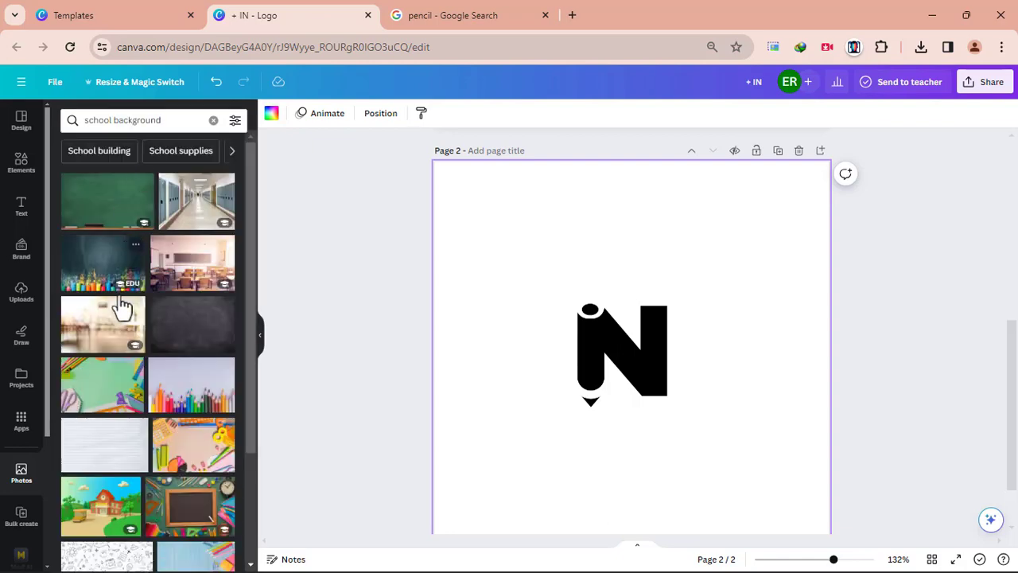
- Insert the library photo with bookshelves and enlarge it until it covers all of page 2
scroll(131, 397, "down", 5)
scroll(147, 484, "down", 10)
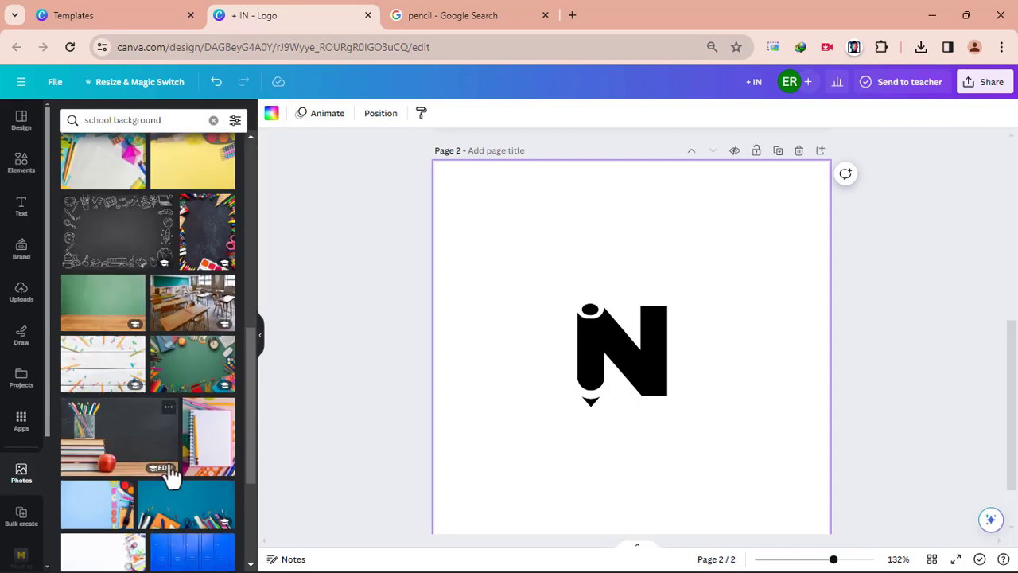
scroll(173, 472, "down", 5)
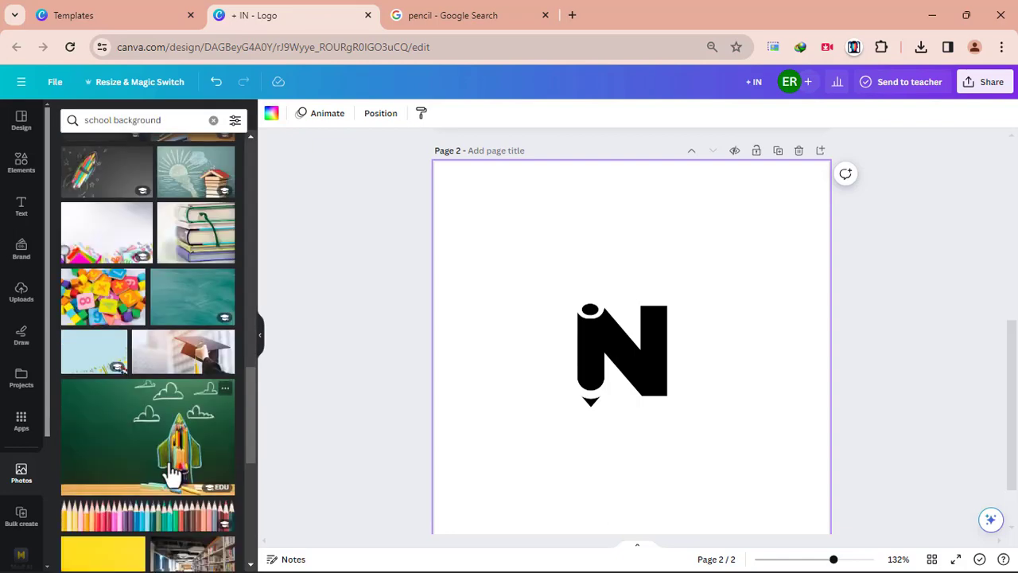
scroll(181, 358, "down", 2)
left_click(171, 485)
left_click_drag(513, 337, 481, 246)
left_click_drag(753, 371, 828, 424)
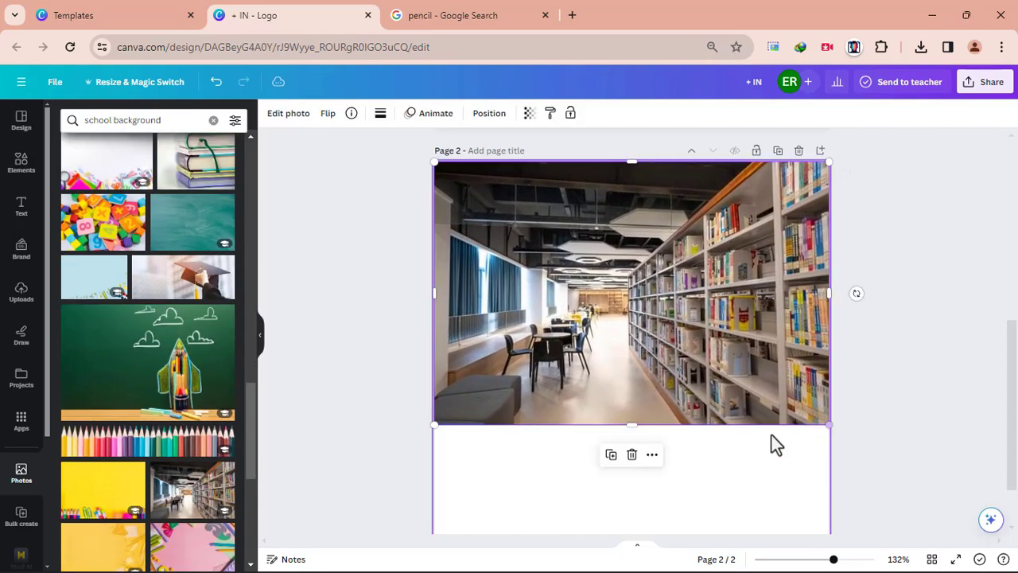
scroll(629, 356, "down", 2)
left_click_drag(628, 355, 625, 477)
- Send the library photo to the back, behind the logo image on page 2
right_click(615, 204)
mouse_move(740, 347)
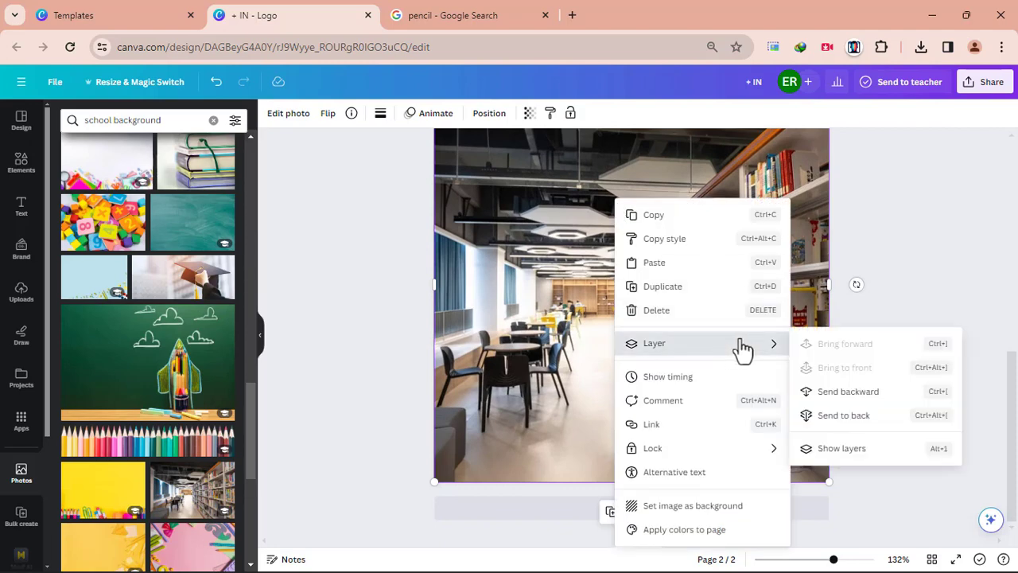
left_click(834, 413)
- Enlarge the square logo image slightly and reposition it over the library photo
left_click(650, 298)
left_click_drag(732, 380, 750, 398)
left_click_drag(512, 159, 496, 155)
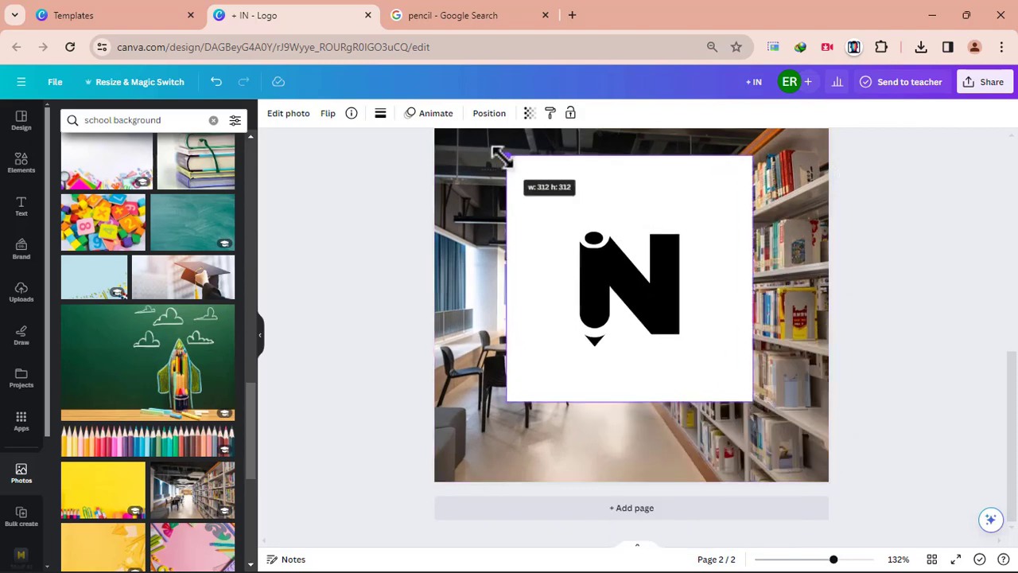
left_click_drag(606, 282, 597, 291)
- Remove the white background from the logo image with BG Remover and recenter it on page 2
left_click(291, 118)
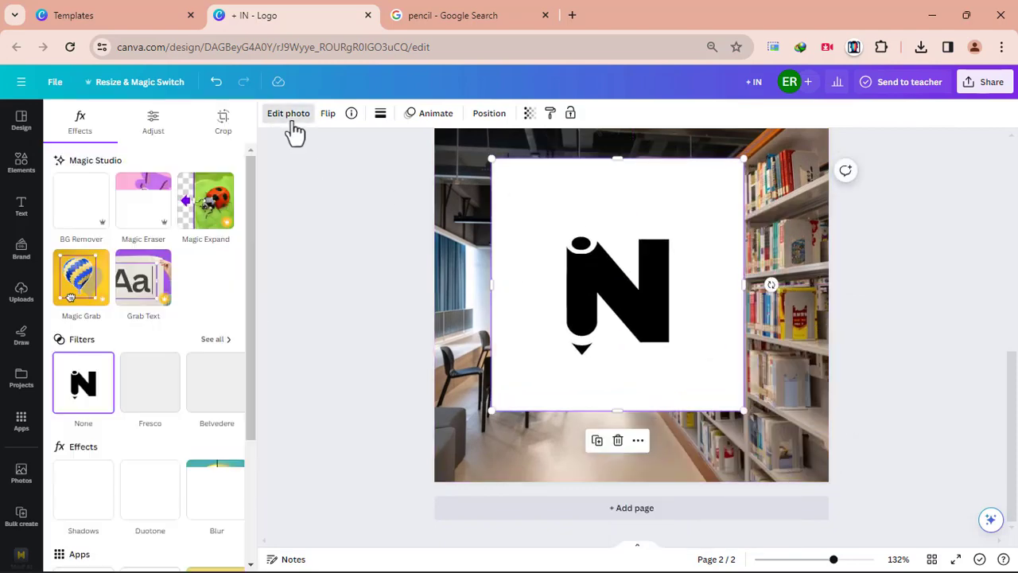
left_click(80, 203)
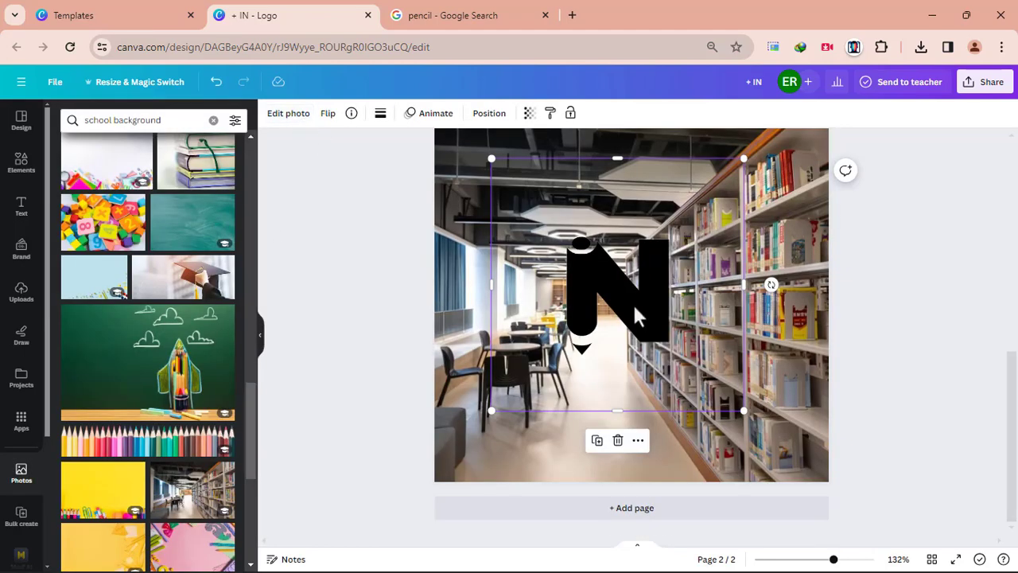
left_click_drag(632, 302, 629, 332)
- Replace the library background with the school hallway photo with lockers and nudge the logo slightly upward
scroll(111, 430, "down", 5)
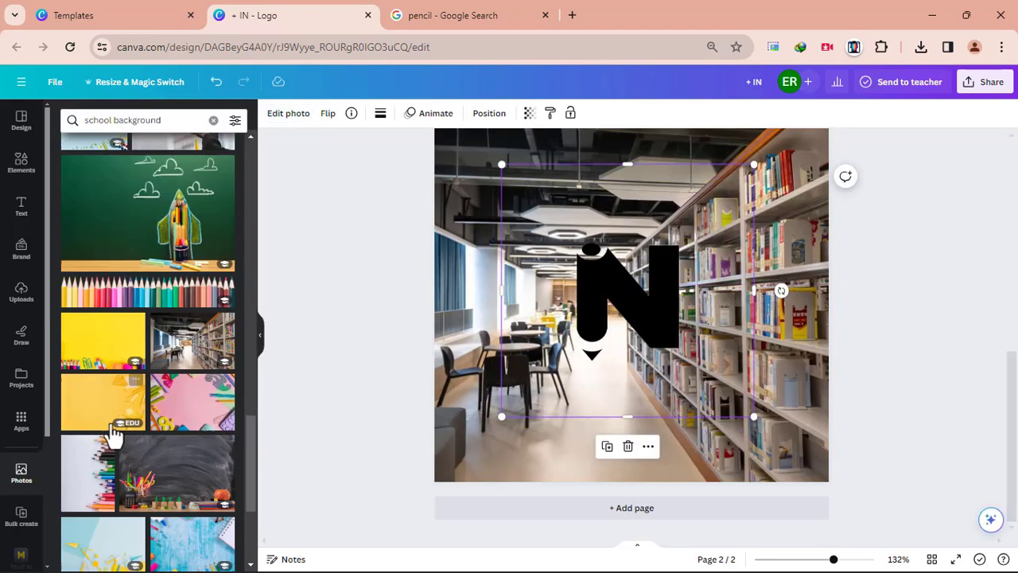
left_click_drag(204, 472, 452, 250)
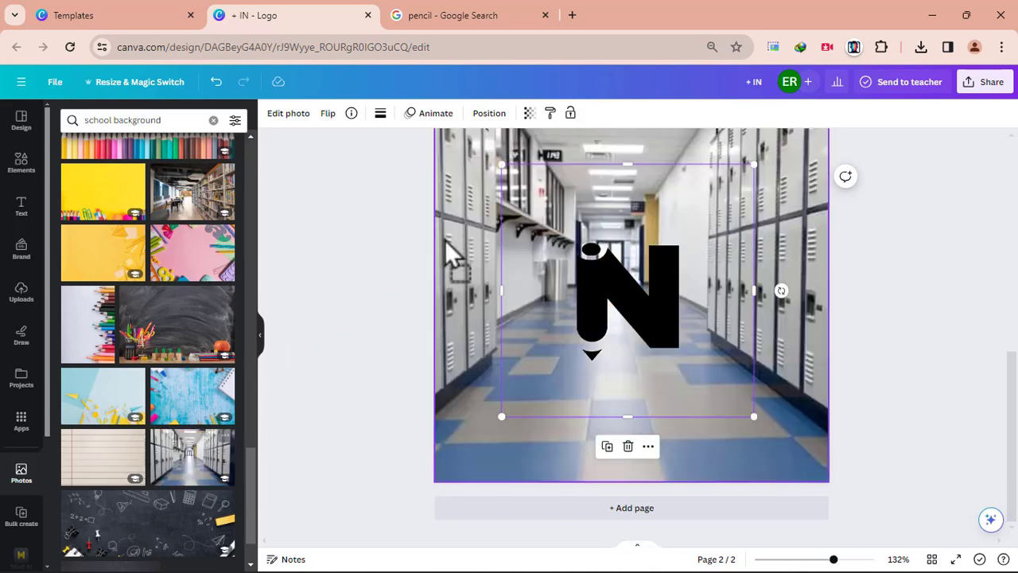
mouse_move(643, 306)
left_mouse_down()
mouse_move(642, 281)
mouse_move(642, 295)
left_mouse_up()
scroll(163, 374, "up", 1)
scroll(163, 373, "up", 3)
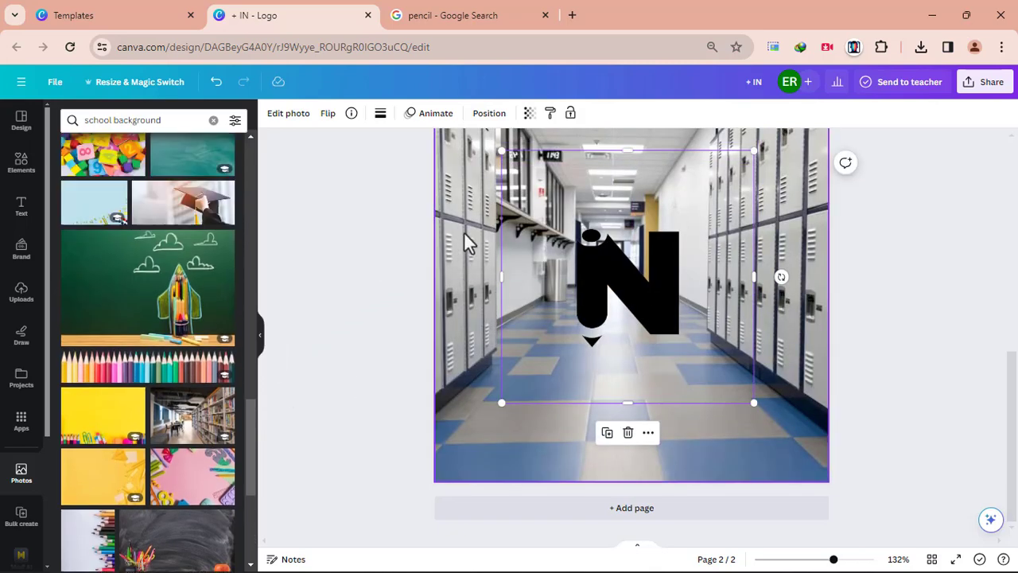
- Apply a Blur effect to the whole hallway photo with an intensity of 35
left_click(468, 241)
left_click(290, 115)
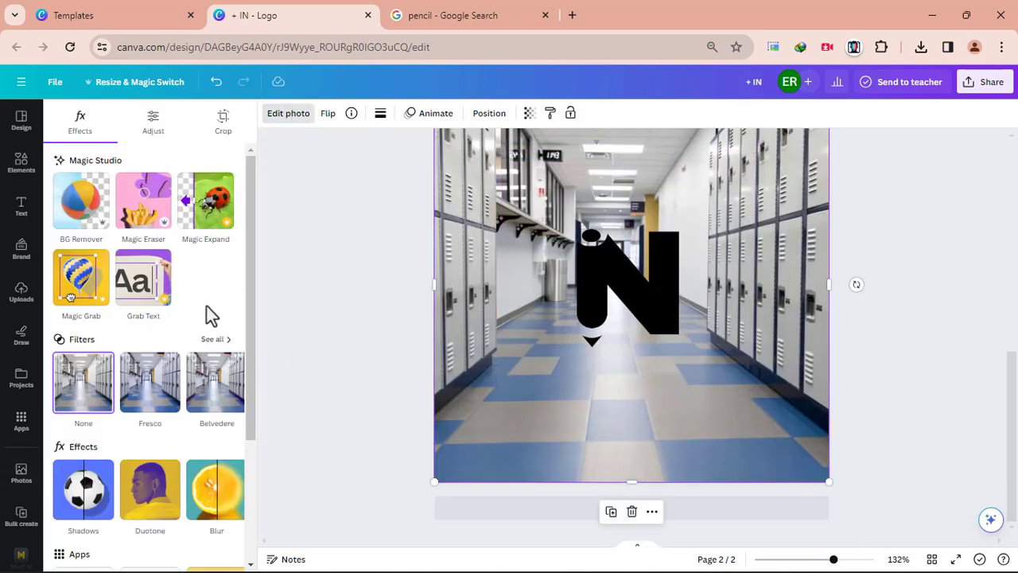
scroll(206, 307, "down", 3)
left_click(204, 350)
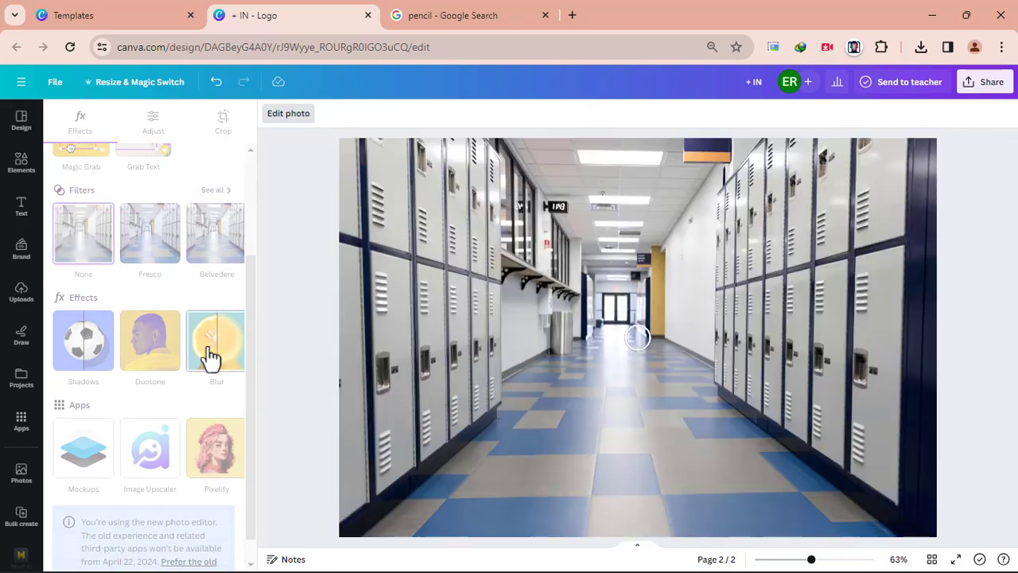
left_click_drag(102, 246, 206, 244)
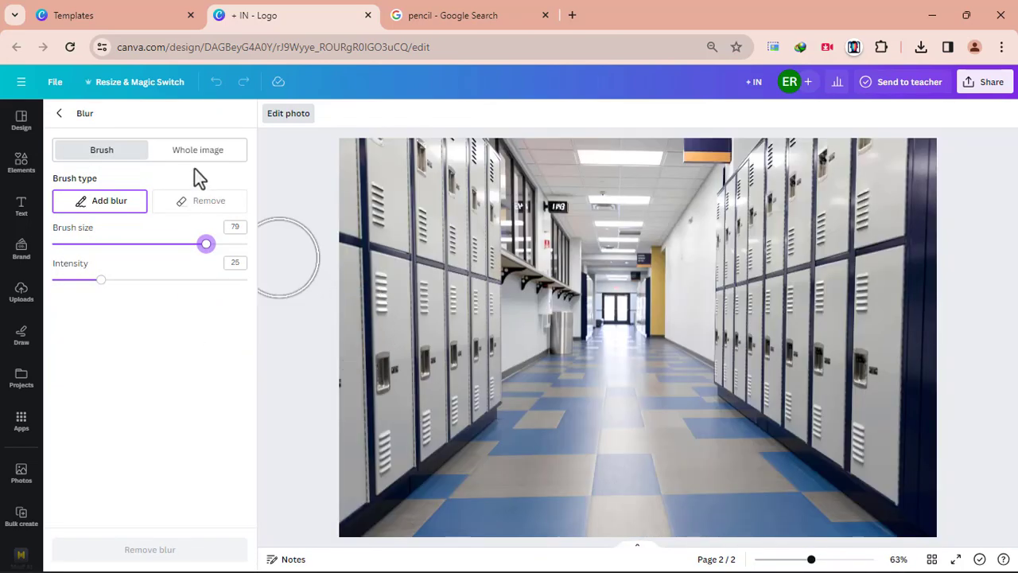
left_click(200, 151)
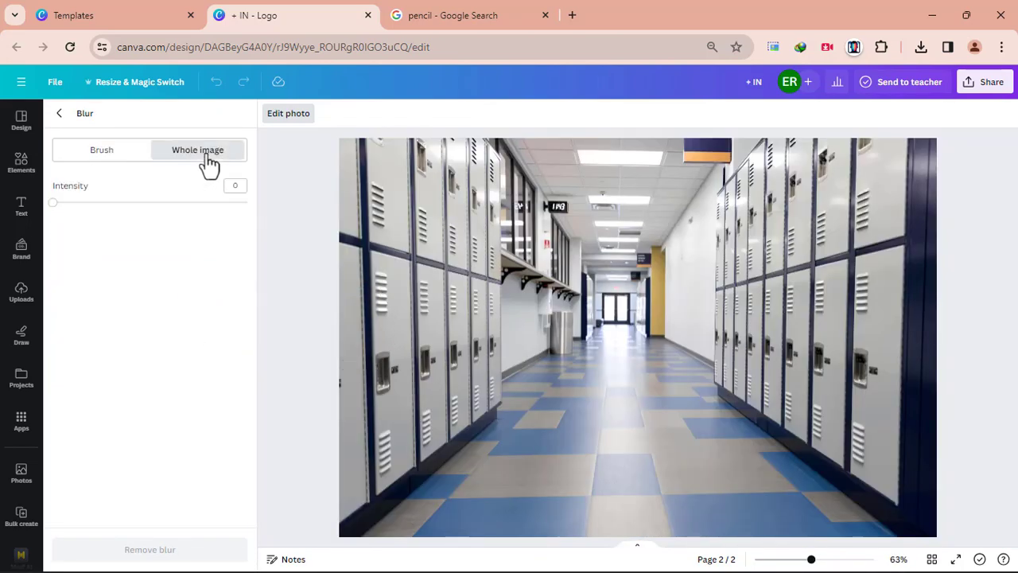
left_click_drag(54, 204, 122, 204)
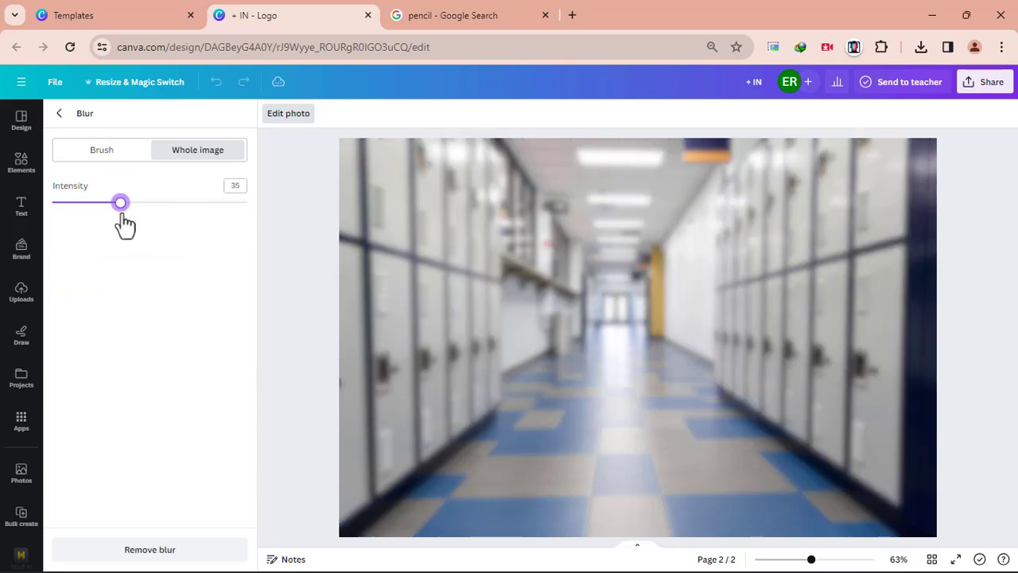
left_click(60, 115)
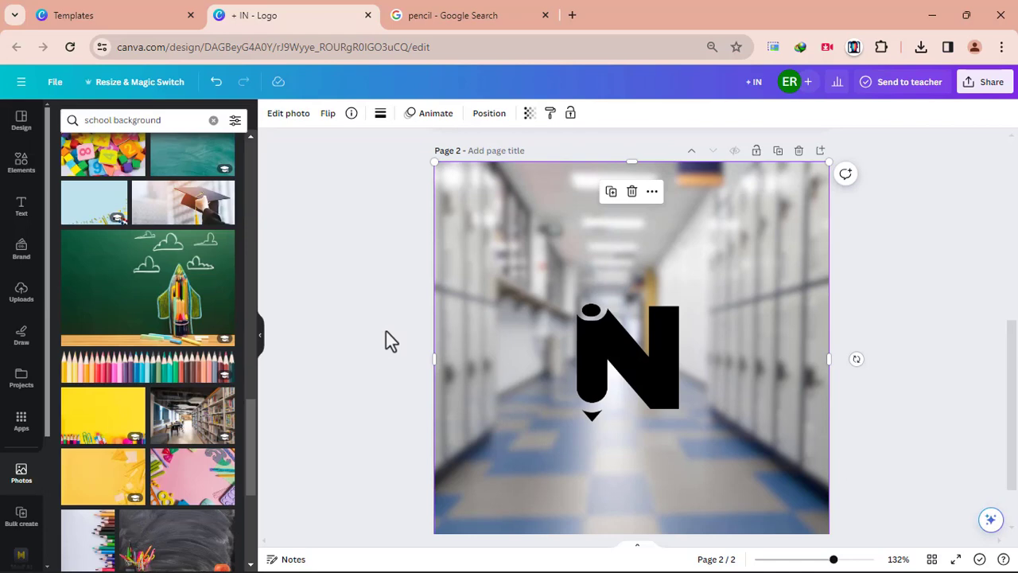
- Replace the blurred hallway background on page 2 with the library bookshelf photo
scroll(386, 340, "up", 1)
scroll(489, 461, "down", 1)
scroll(469, 436, "down", 1)
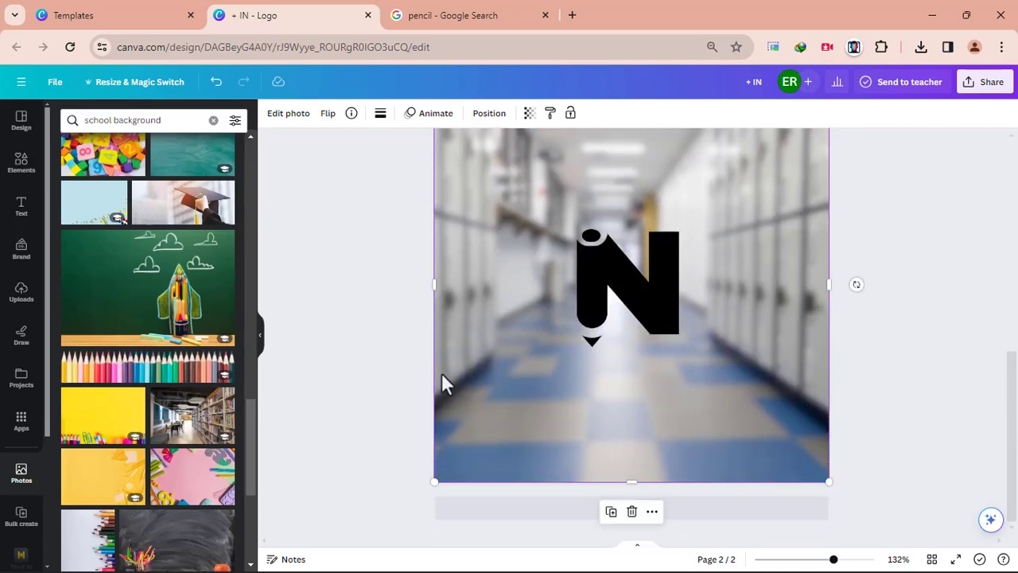
left_click_drag(192, 413, 462, 379)
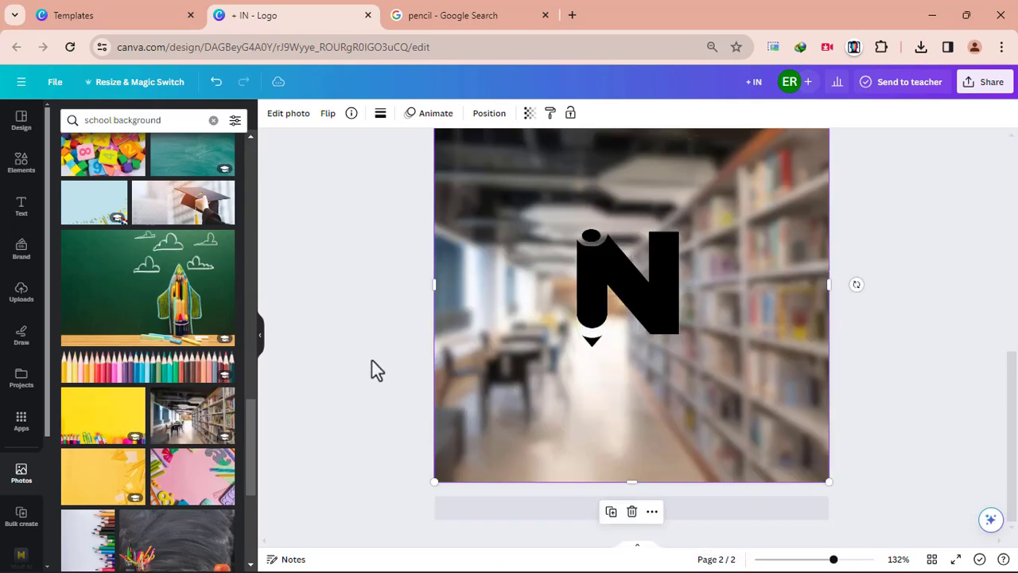
scroll(148, 386, "down", 3)
scroll(221, 363, "up", 2)
scroll(353, 313, "up", 1)
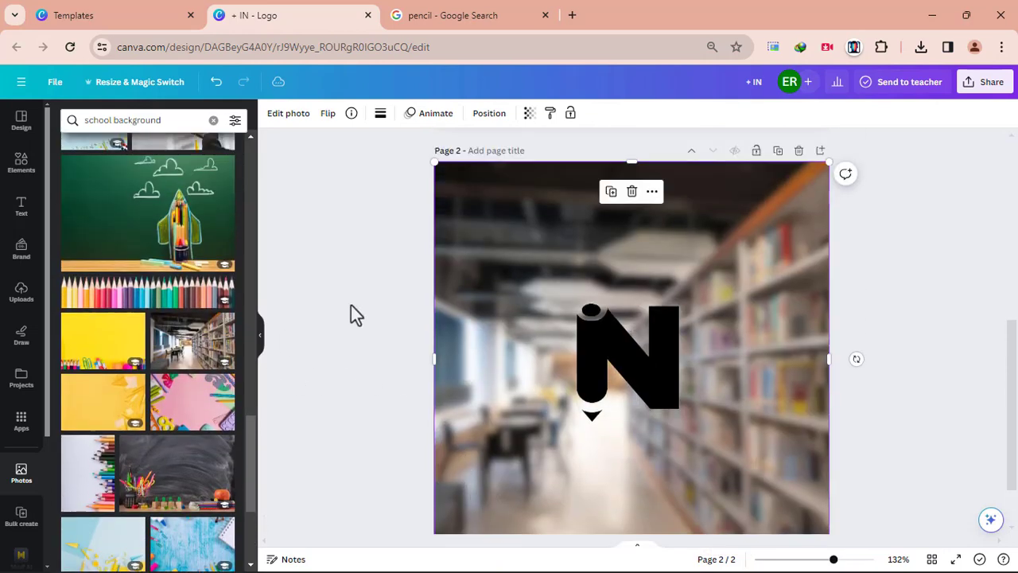
scroll(350, 314, "down", 1)
scroll(356, 314, "up", 1)
scroll(355, 314, "down", 1)
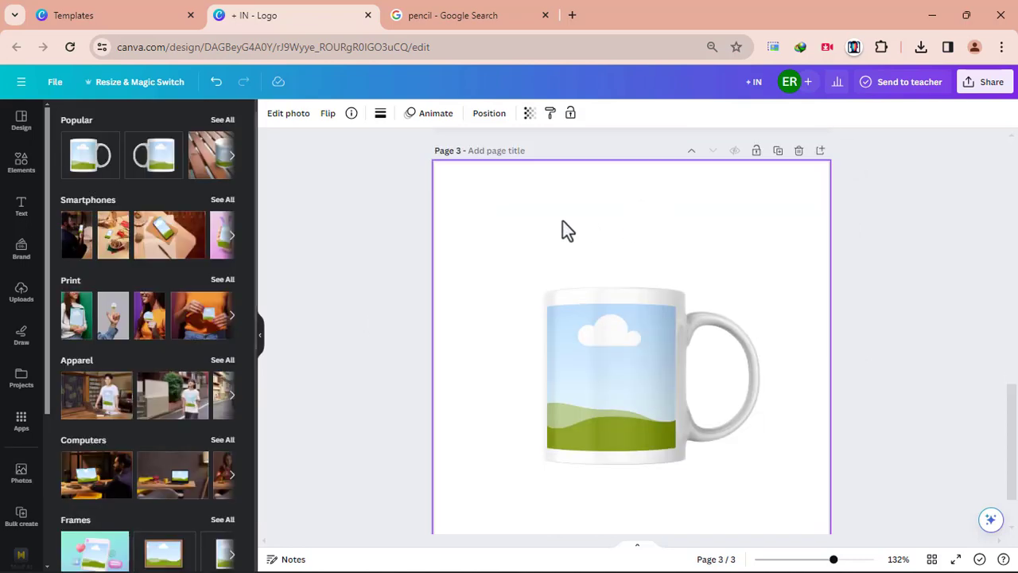
- Paste the logo onto page 3, drop it into the mug mockup and shift the mug slightly to the left
key("ctrl+v")
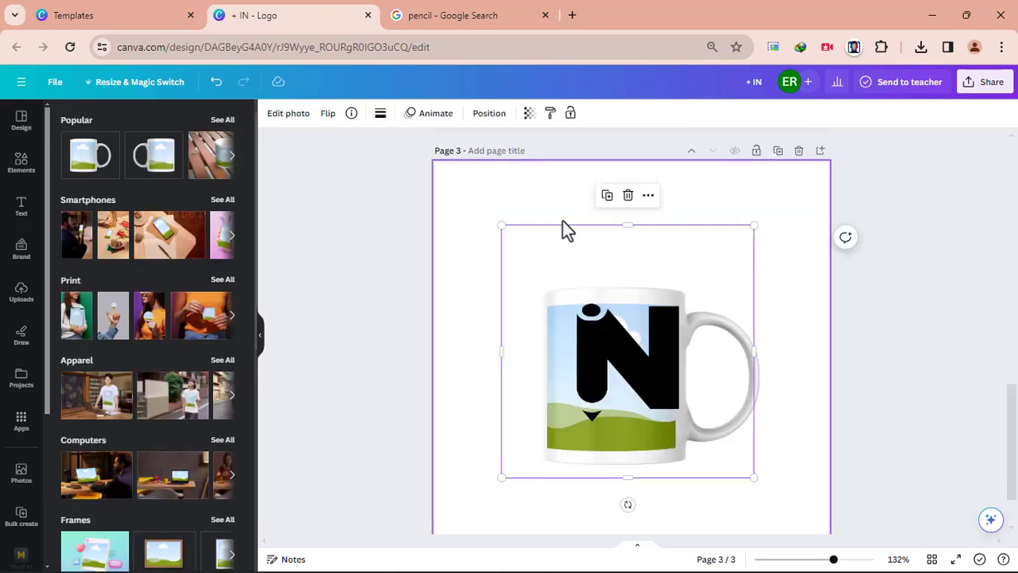
left_click_drag(564, 230, 575, 388)
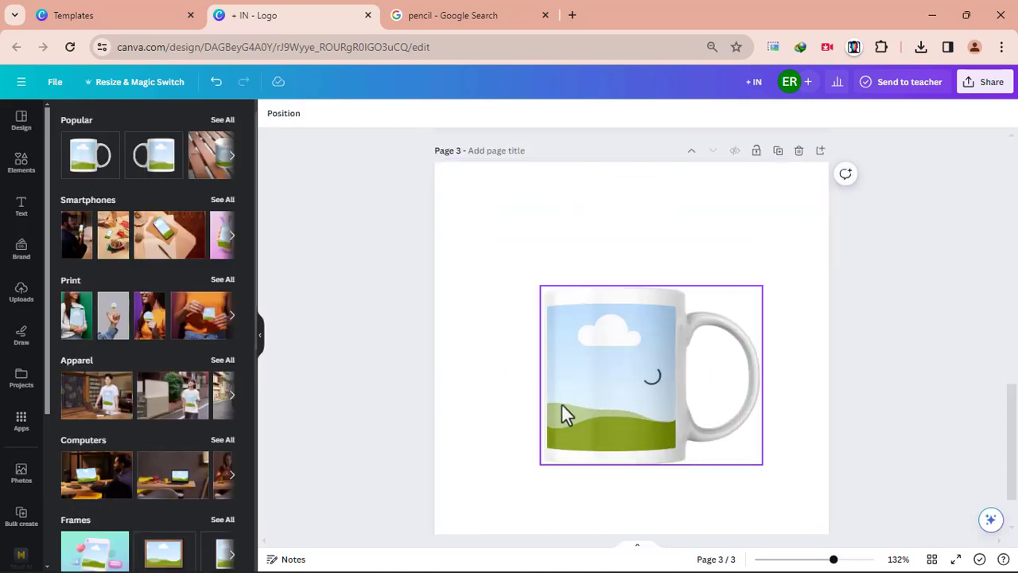
left_click(624, 385)
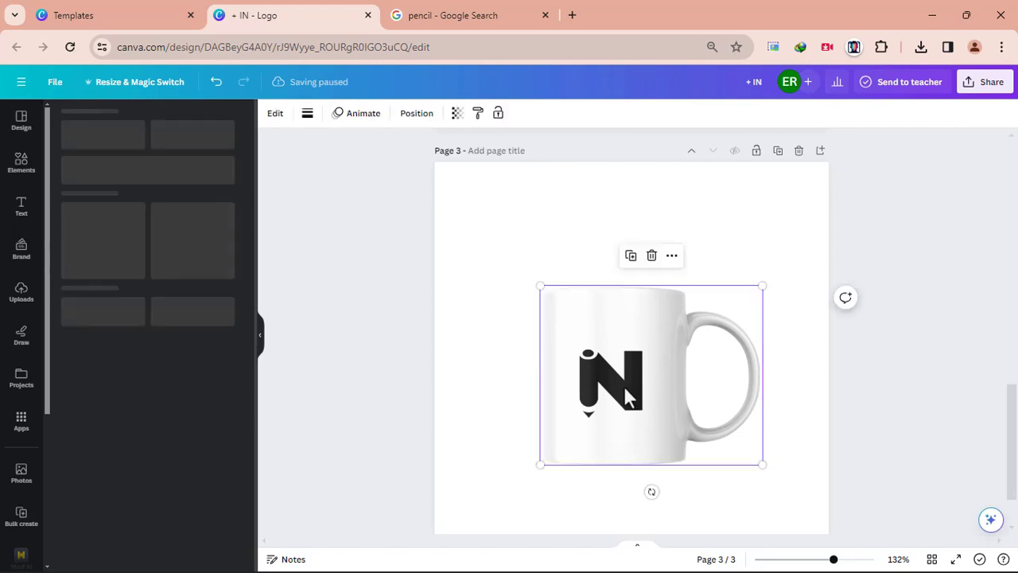
left_click_drag(624, 385, 614, 385)
left_click(522, 240)
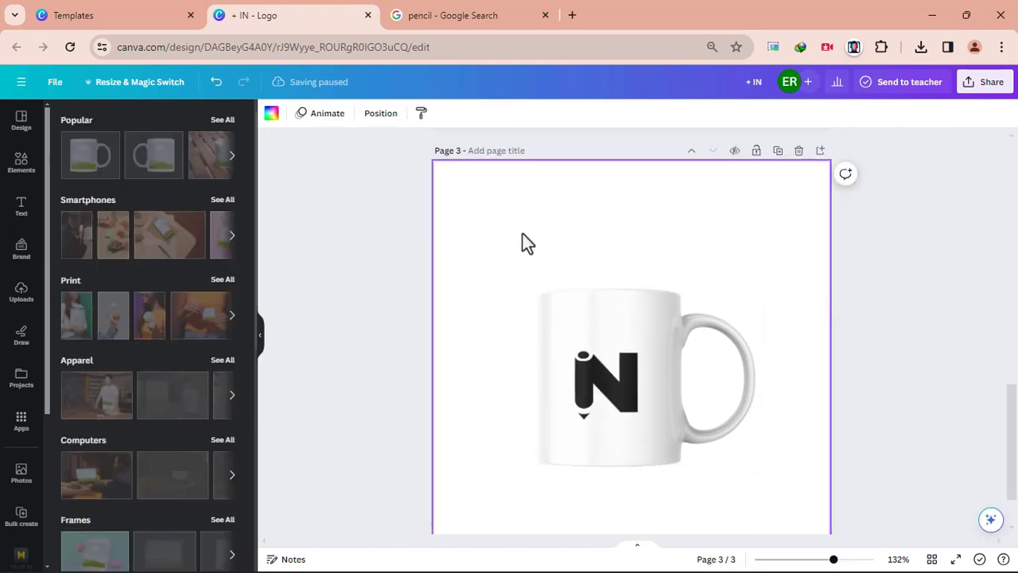
- Add a fourth page and insert the print mockup of hands holding an orange water bottle
scroll(628, 477, "down", 2)
left_click(650, 509)
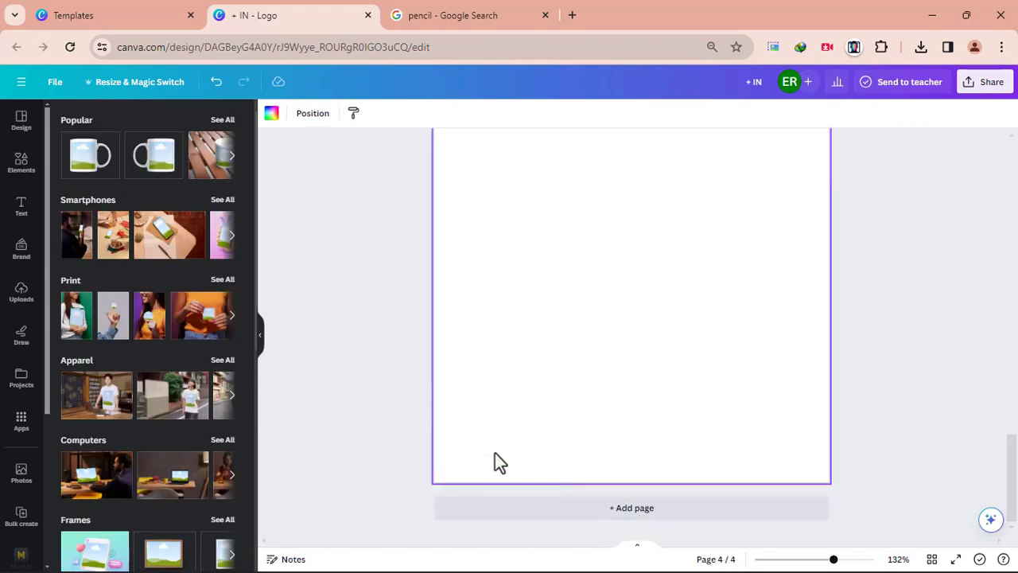
left_click(231, 315)
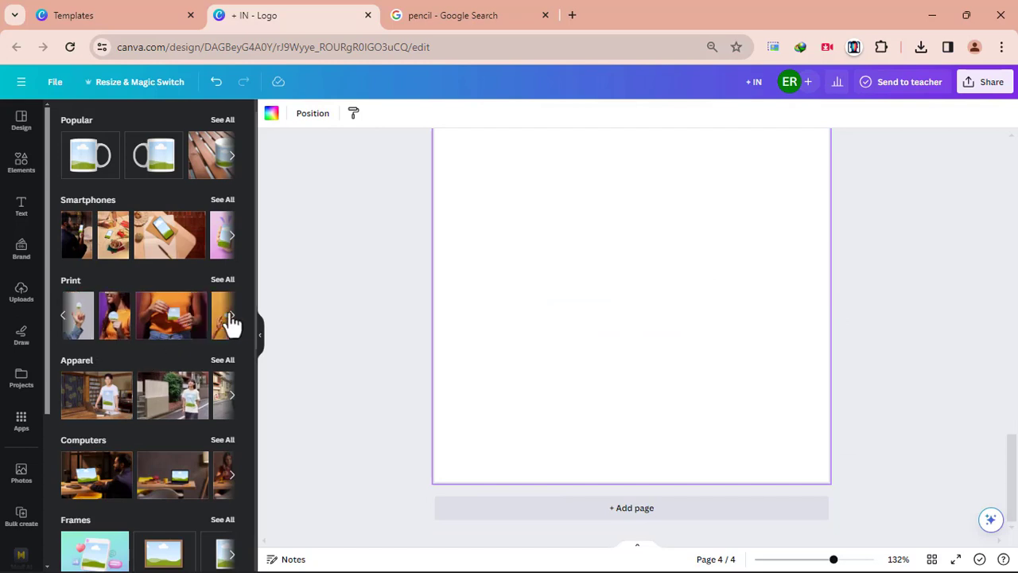
left_click(154, 332)
- Enlarge the water bottle mockup on page 4 until it covers the whole page
left_click_drag(686, 364, 768, 477)
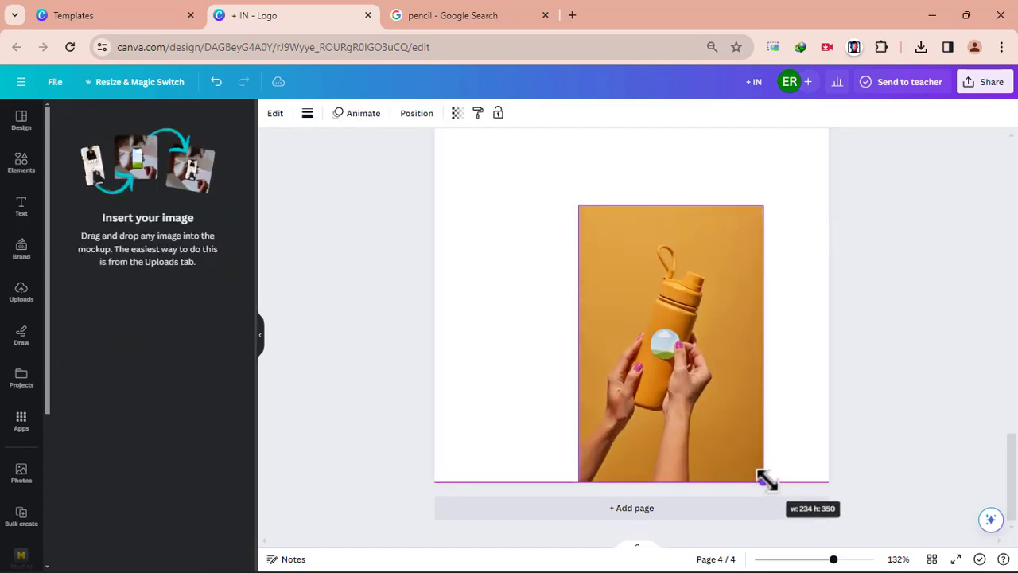
scroll(675, 358, "up", 1)
left_click_drag(579, 281, 368, 112)
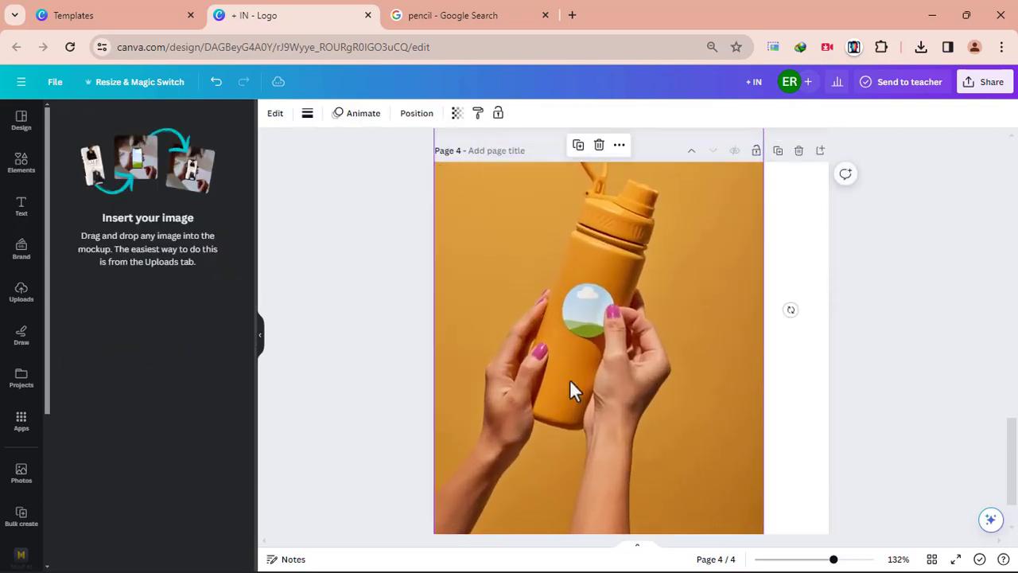
scroll(570, 390, "down", 3)
left_click_drag(765, 478, 850, 560)
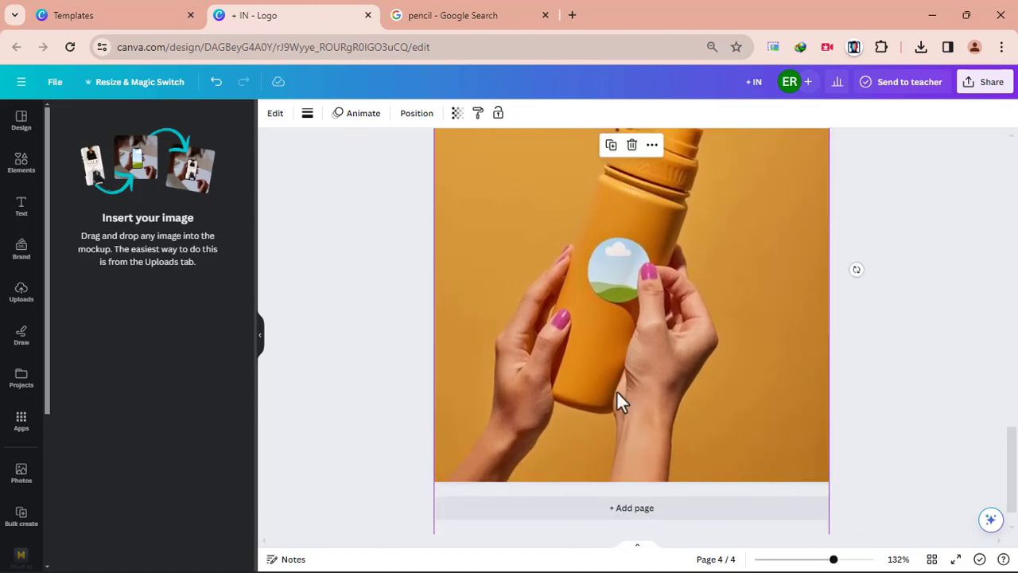
- Place the uploaded N pencil logo image into the round sticker area of the water bottle mockup, and review the finished pages
scroll(617, 390, "up", 1)
left_click(21, 293)
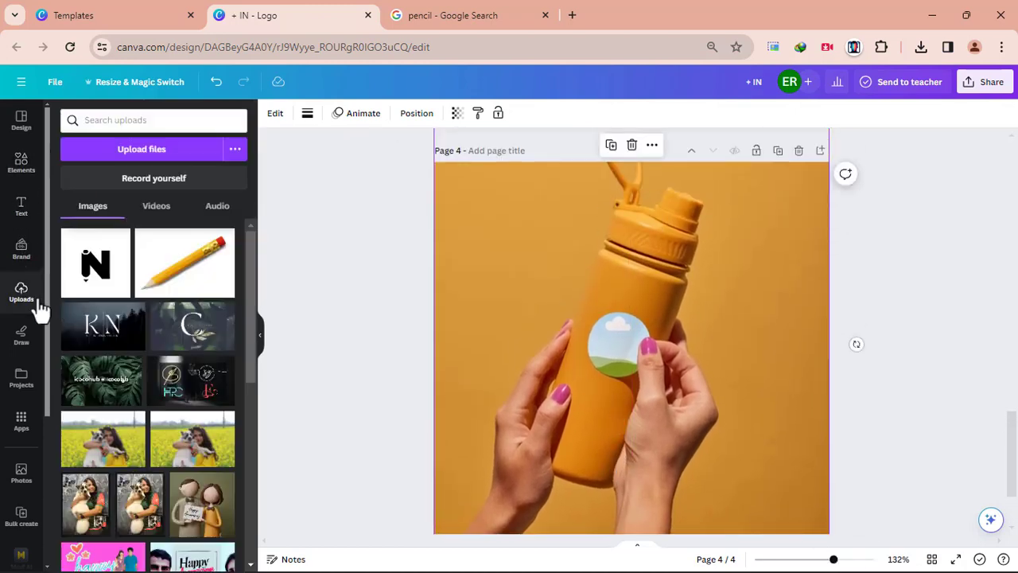
left_click_drag(89, 270, 603, 358)
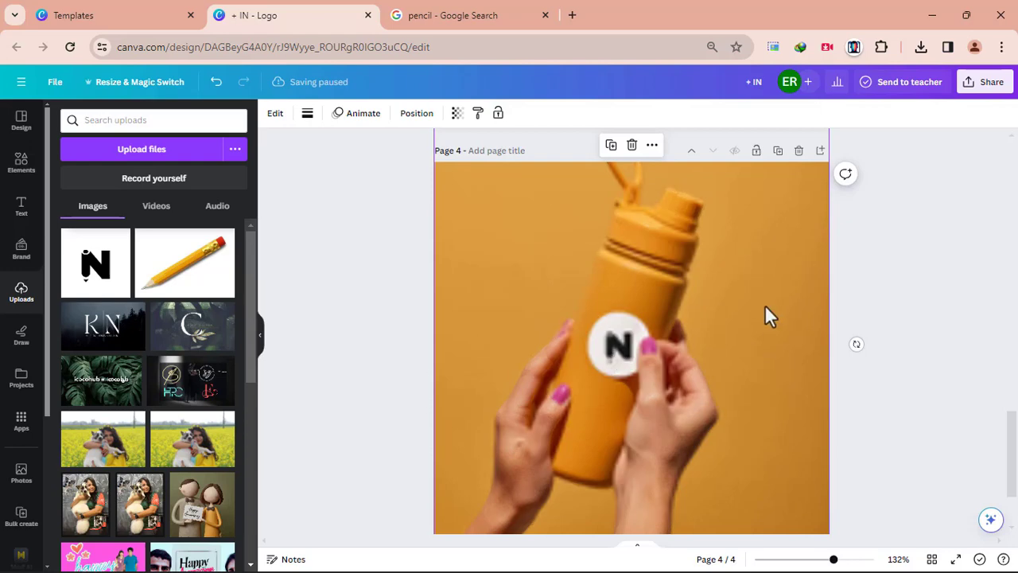
scroll(759, 342, "down", 3)
scroll(755, 366, "up", 4)
scroll(755, 367, "up", 10)
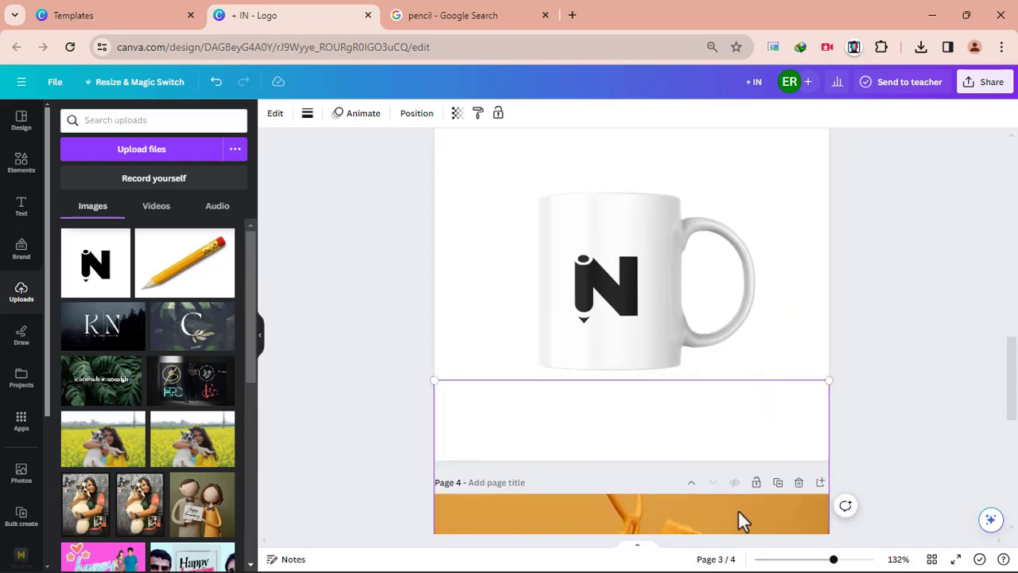
scroll(741, 462, "up", 5)
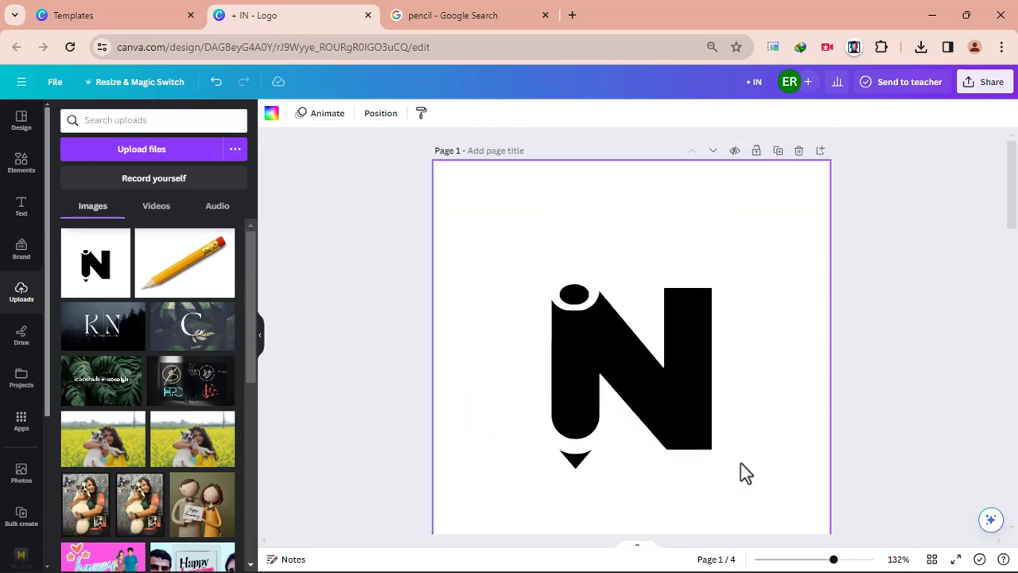